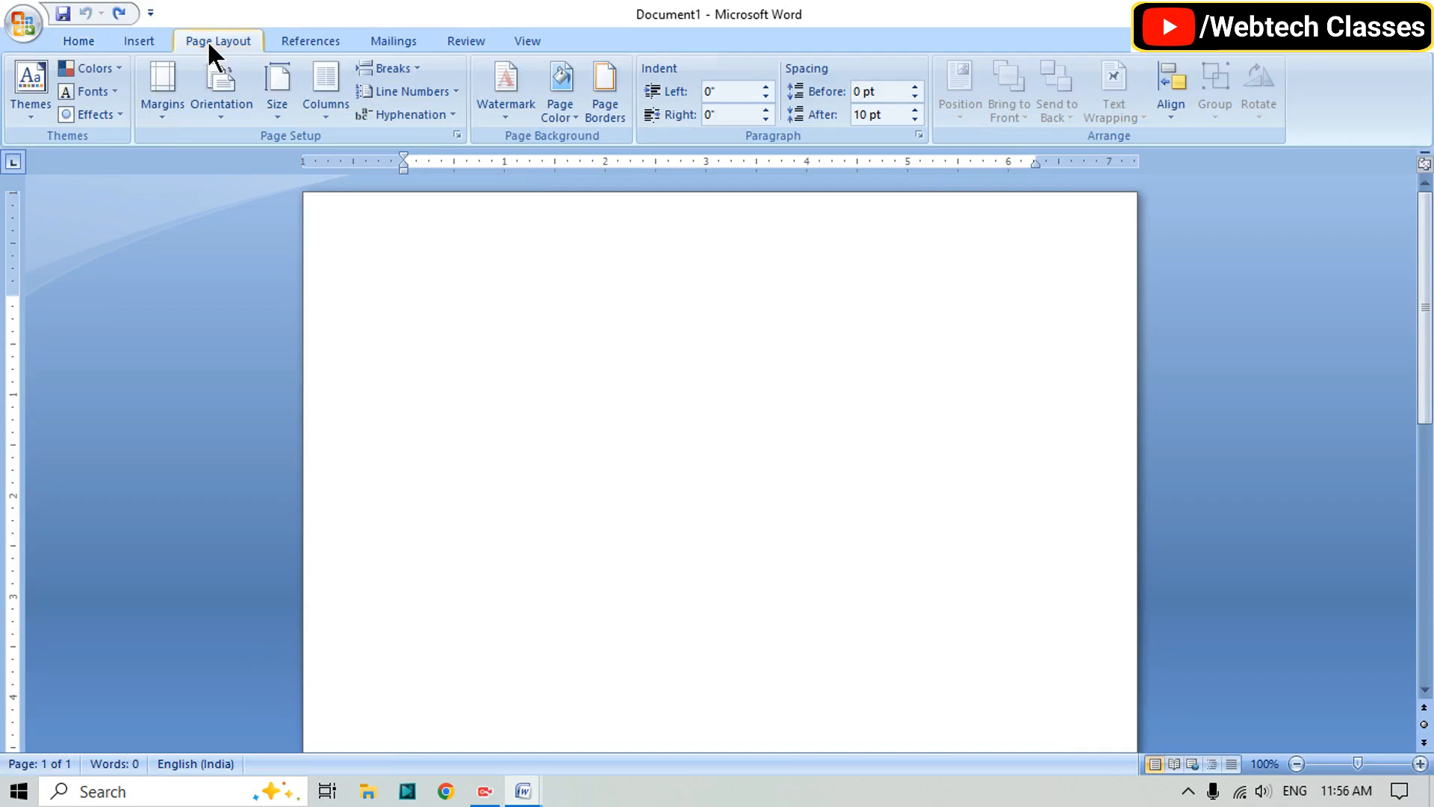
# - Set the document's paper size to Executive, 7.25" x 10.5"
pyautogui.click(285, 109)
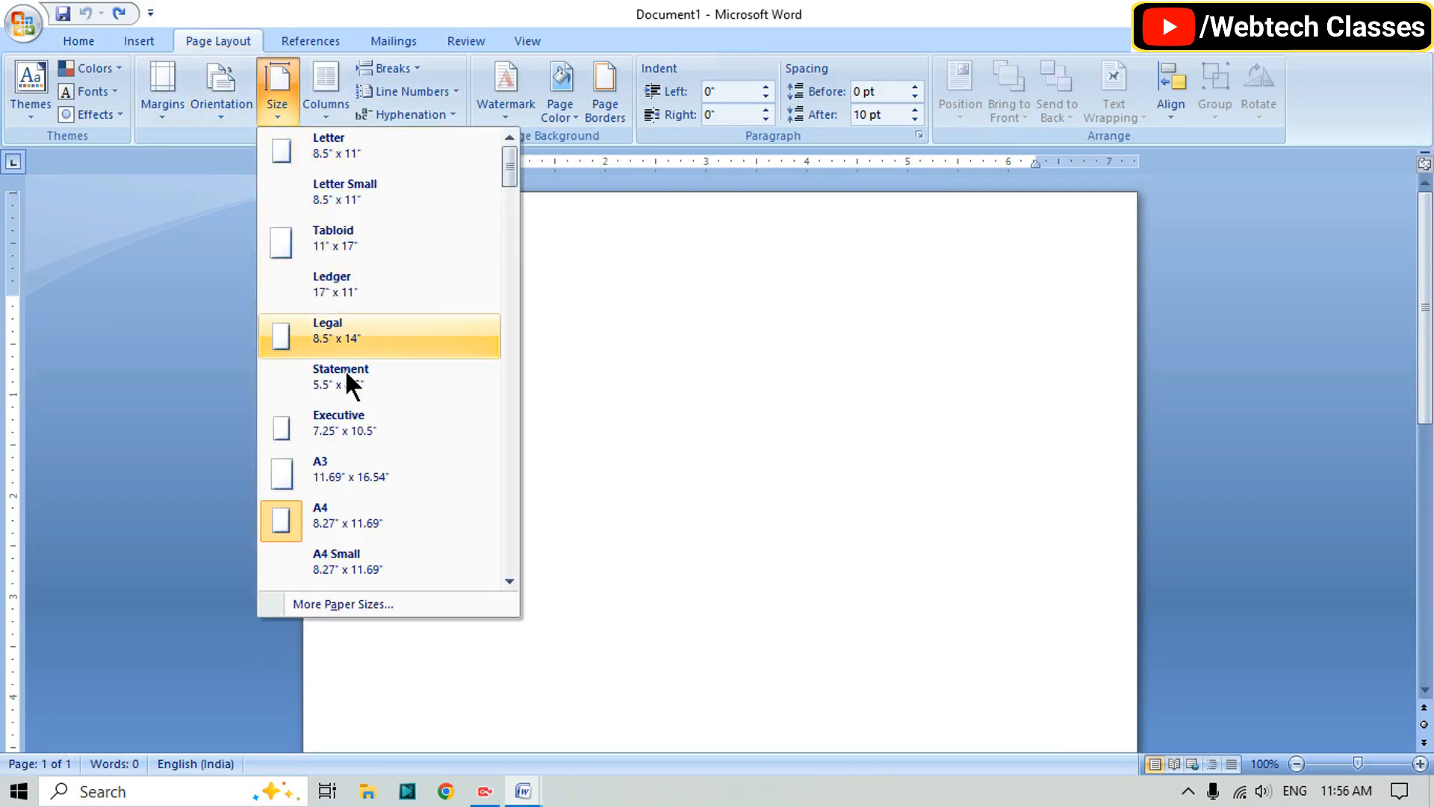
pyautogui.click(379, 427)
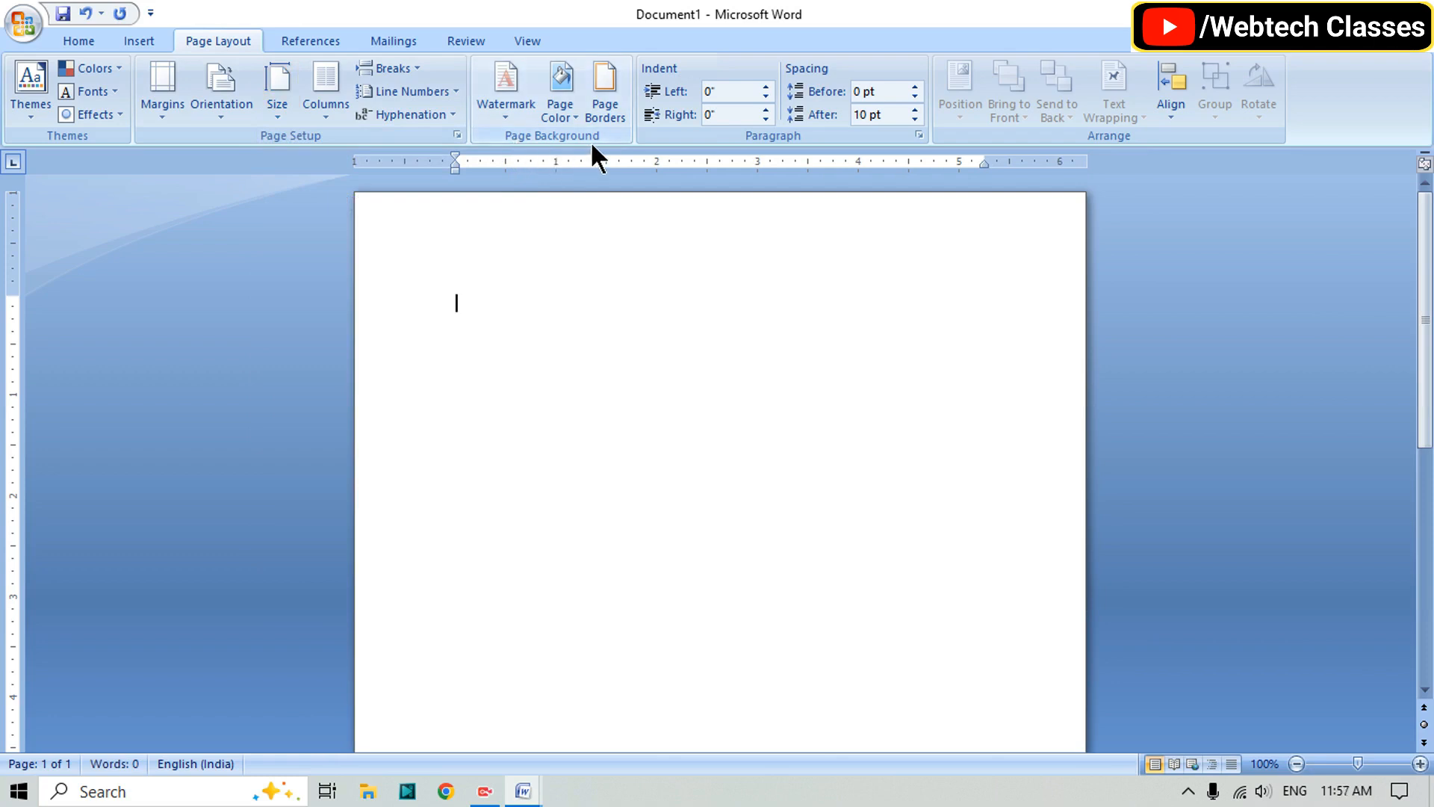
# - Add a dark blue 1½ pt Box page border to the whole document and set the page color to White, Background 1, Darker 5%
pyautogui.click(605, 112)
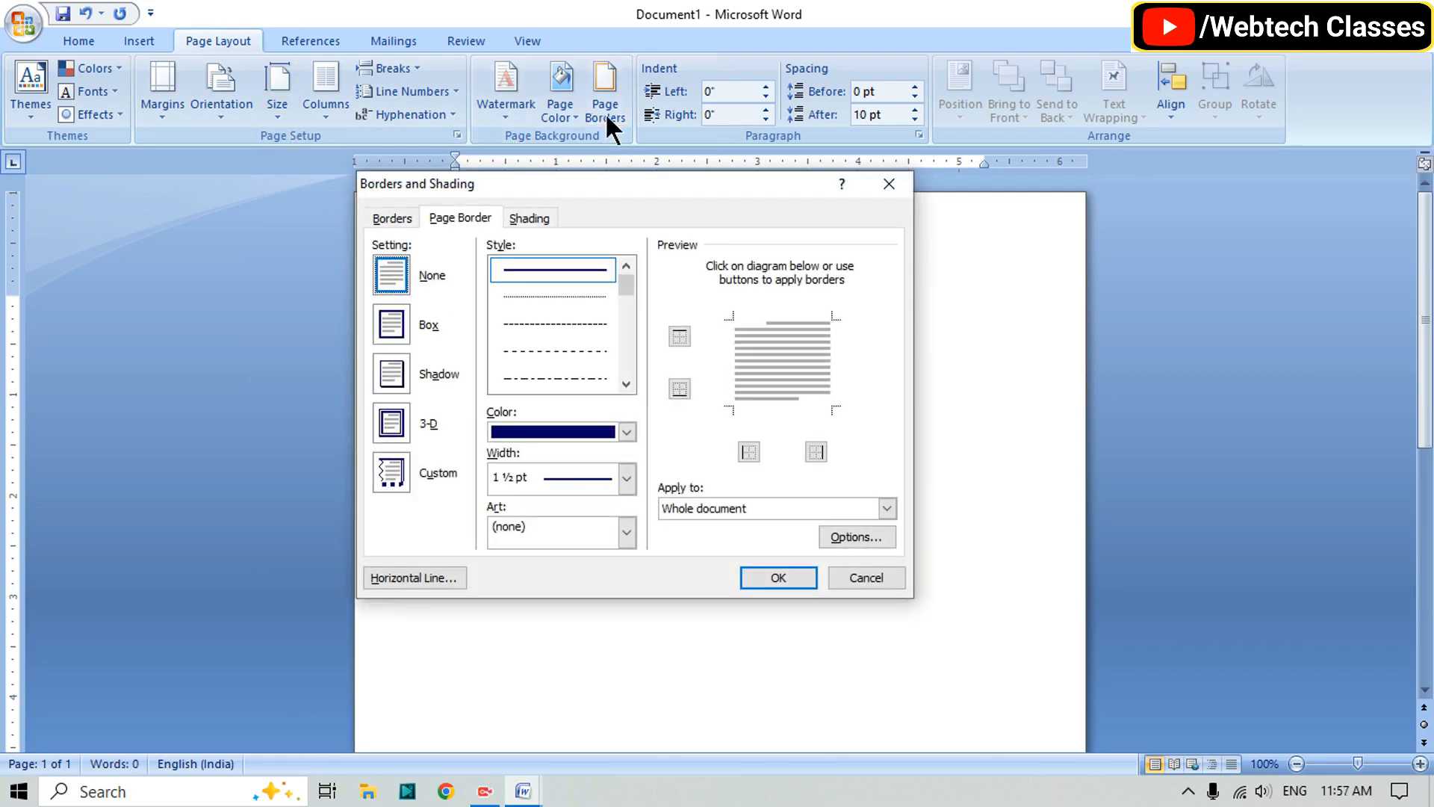
pyautogui.click(625, 432)
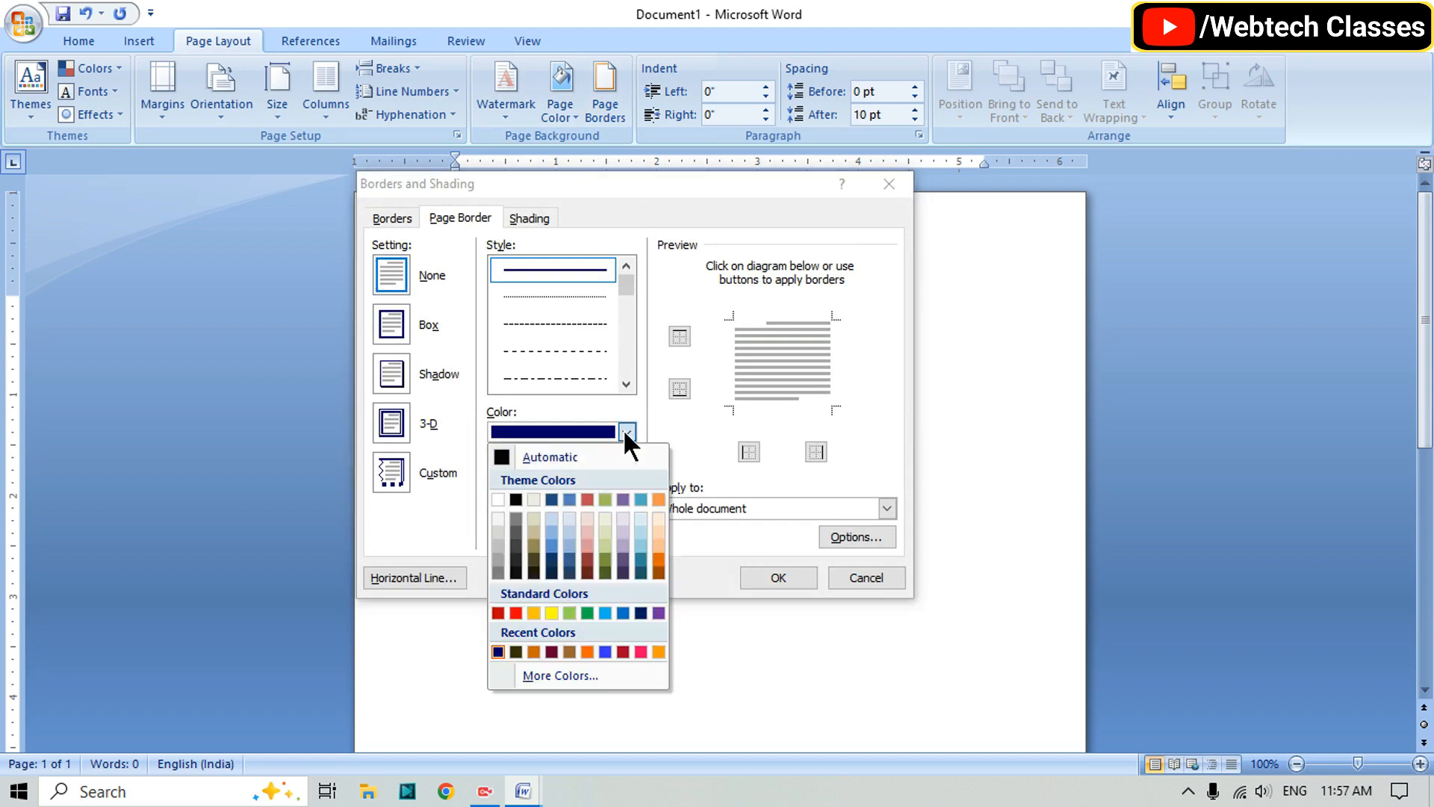
pyautogui.click(496, 651)
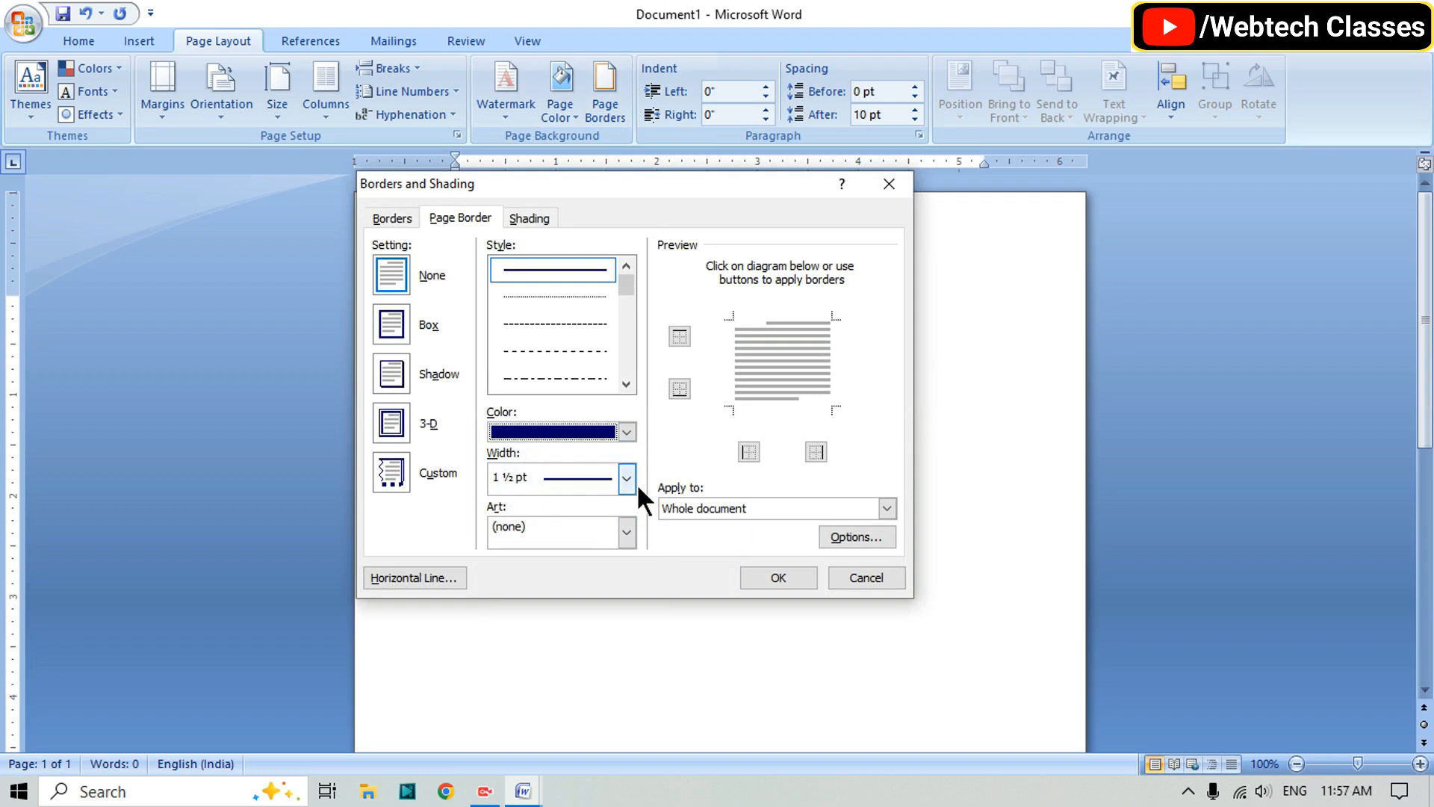
pyautogui.click(626, 477)
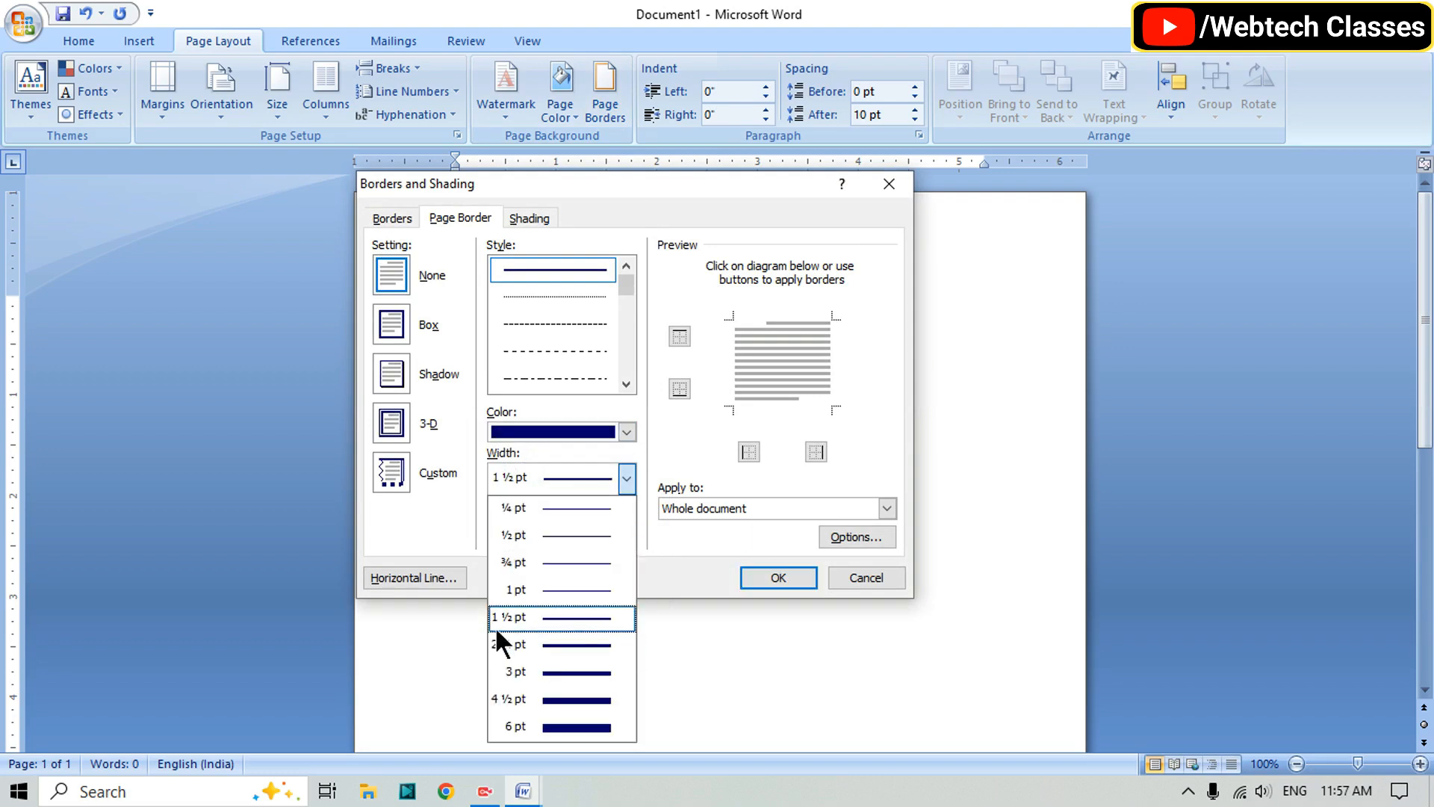
pyautogui.click(536, 620)
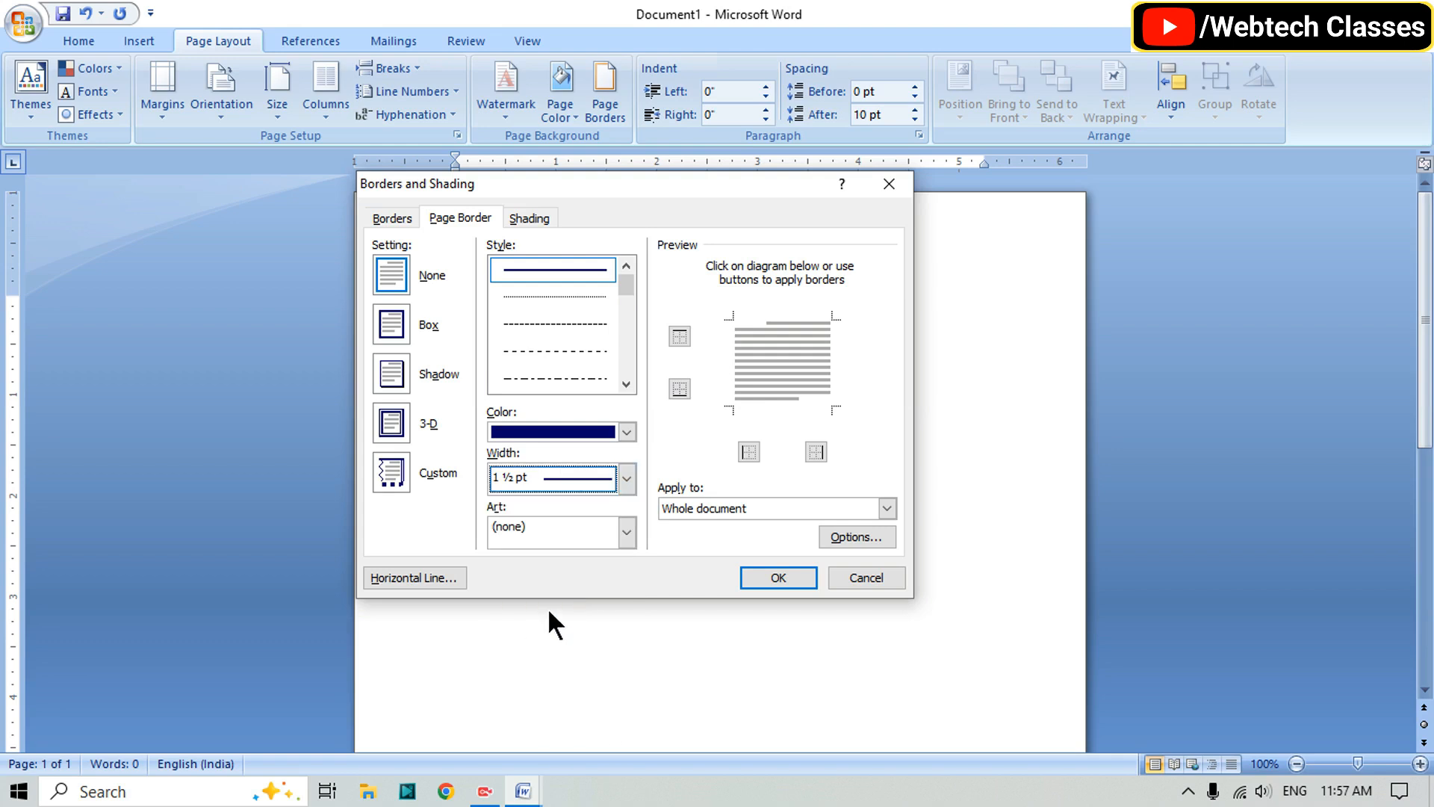
pyautogui.click(390, 320)
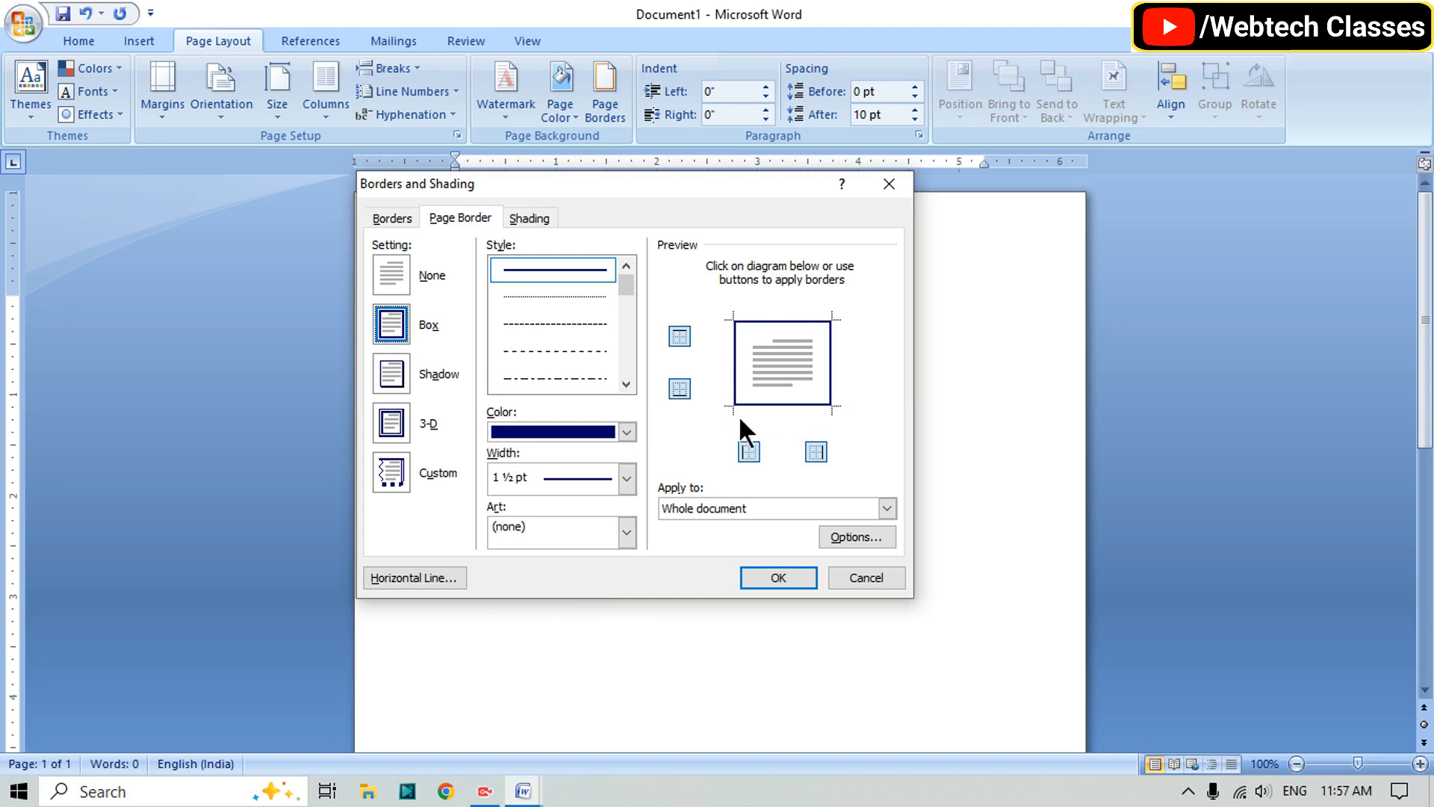
pyautogui.click(779, 577)
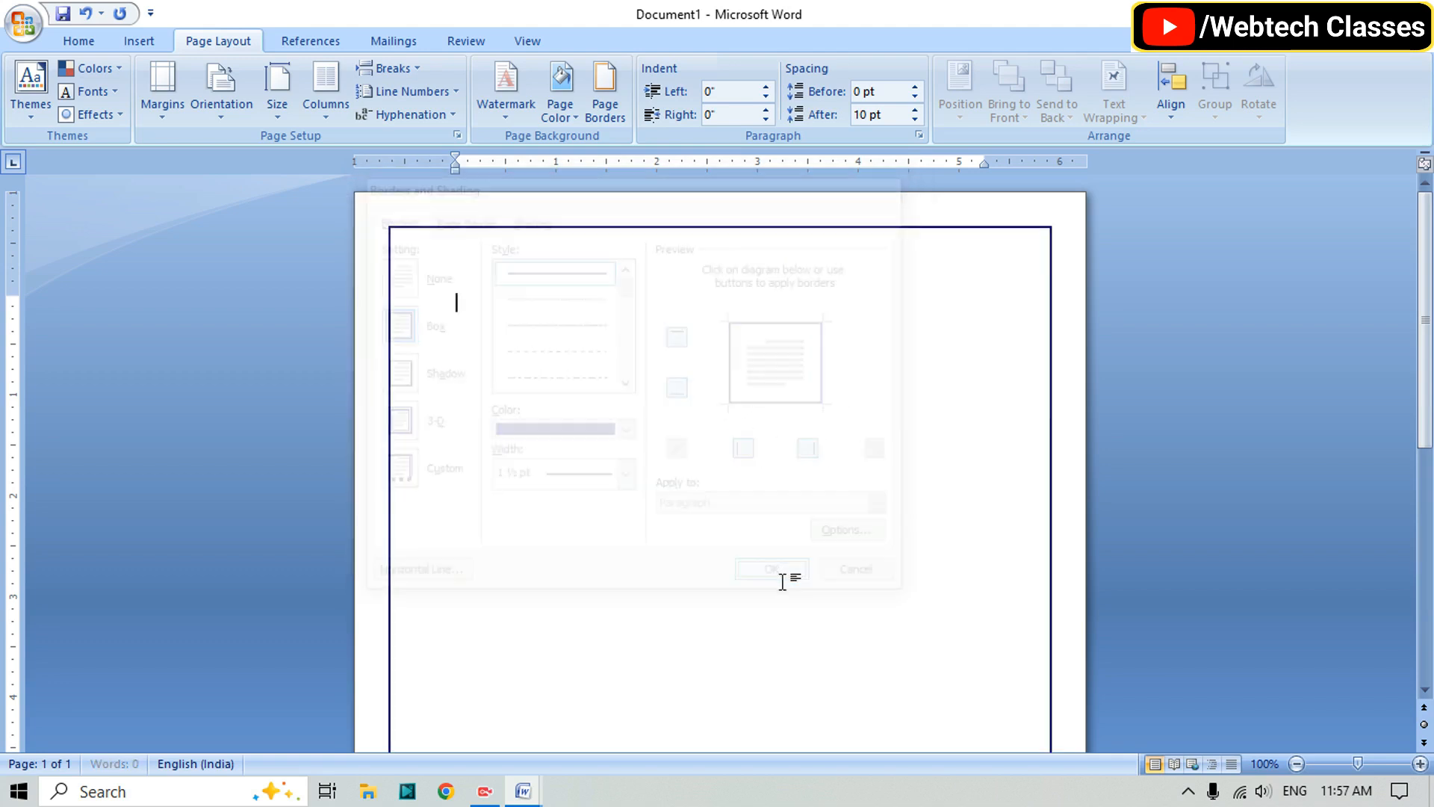
pyautogui.scroll(-10, 745, 487)
pyautogui.scroll(10, 745, 487)
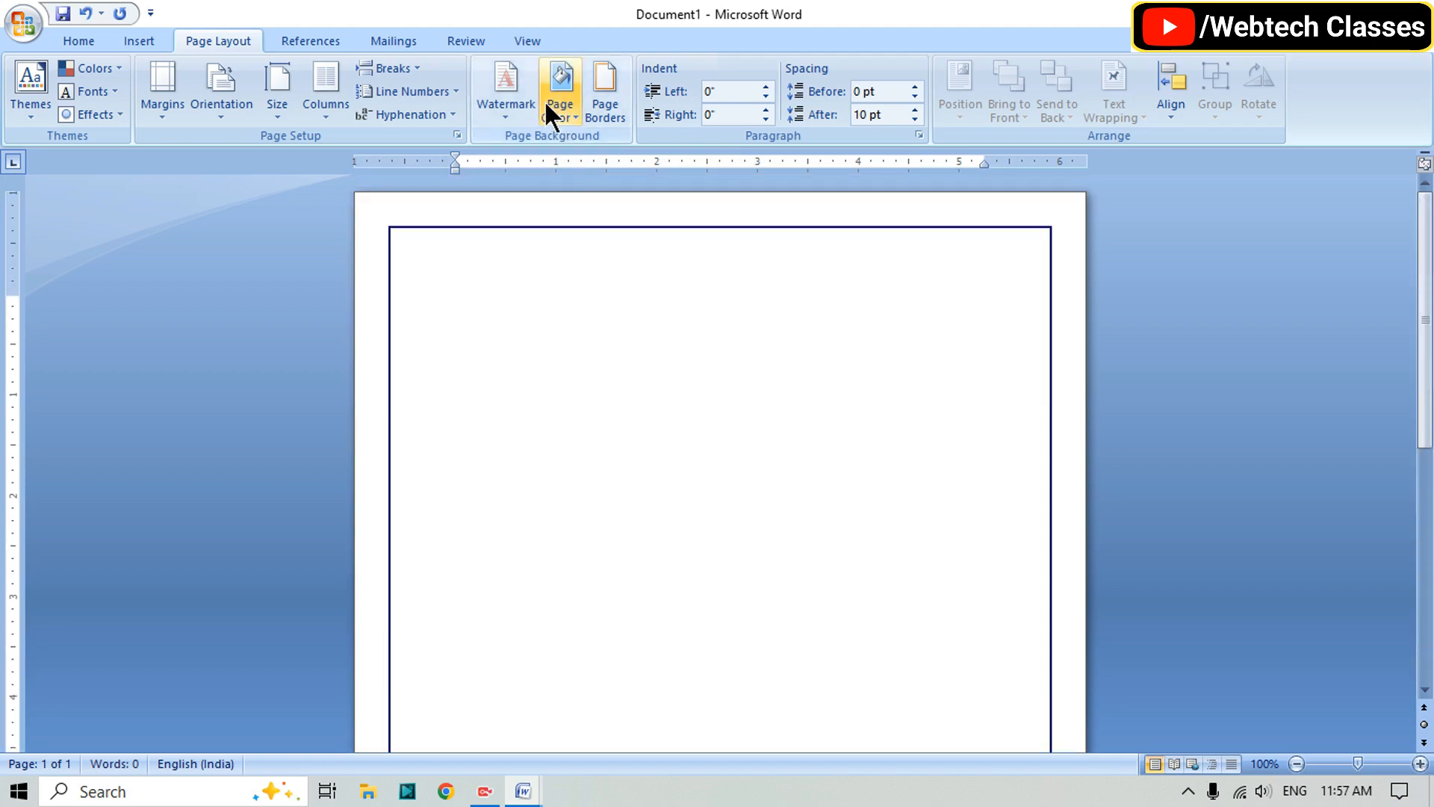
pyautogui.click(566, 110)
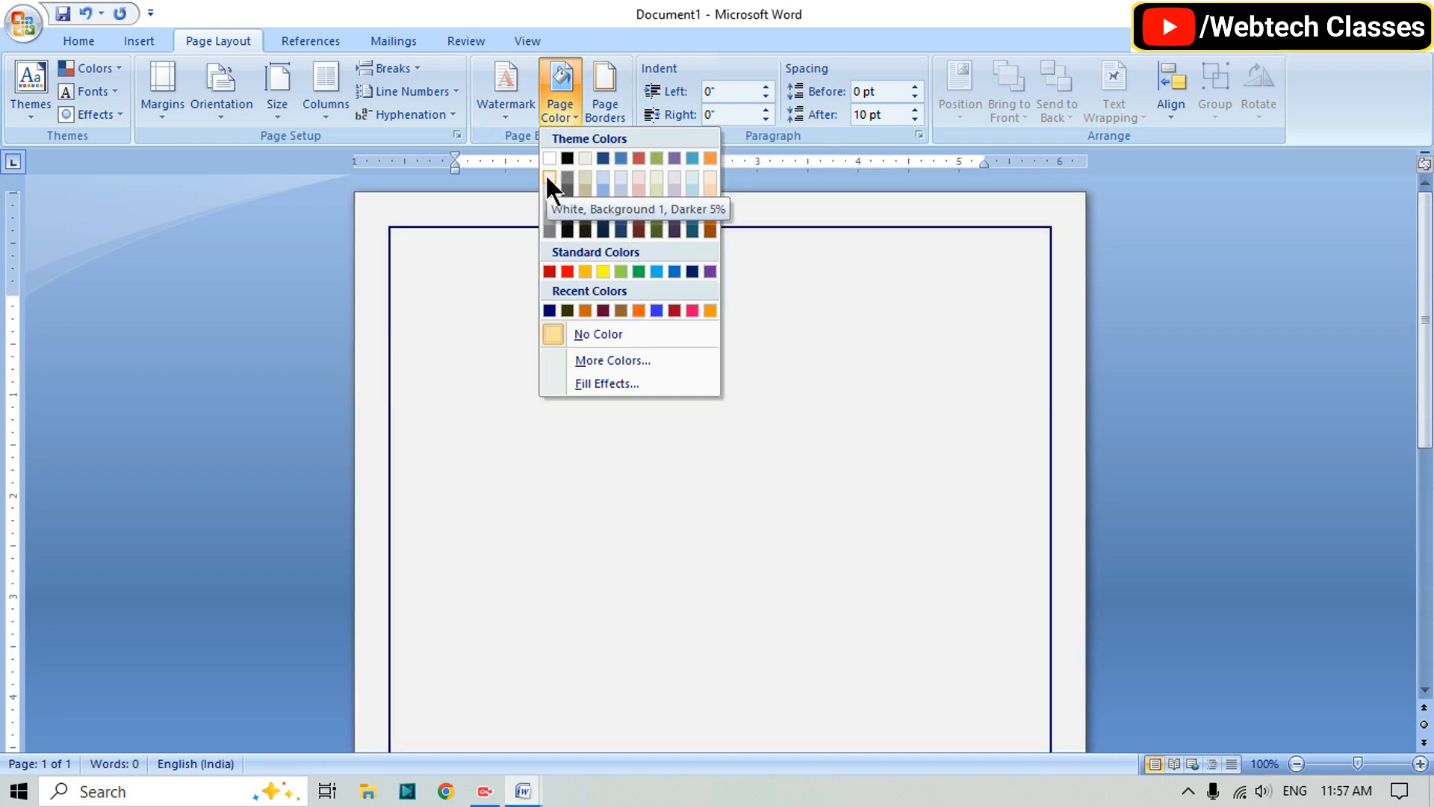
pyautogui.click(547, 178)
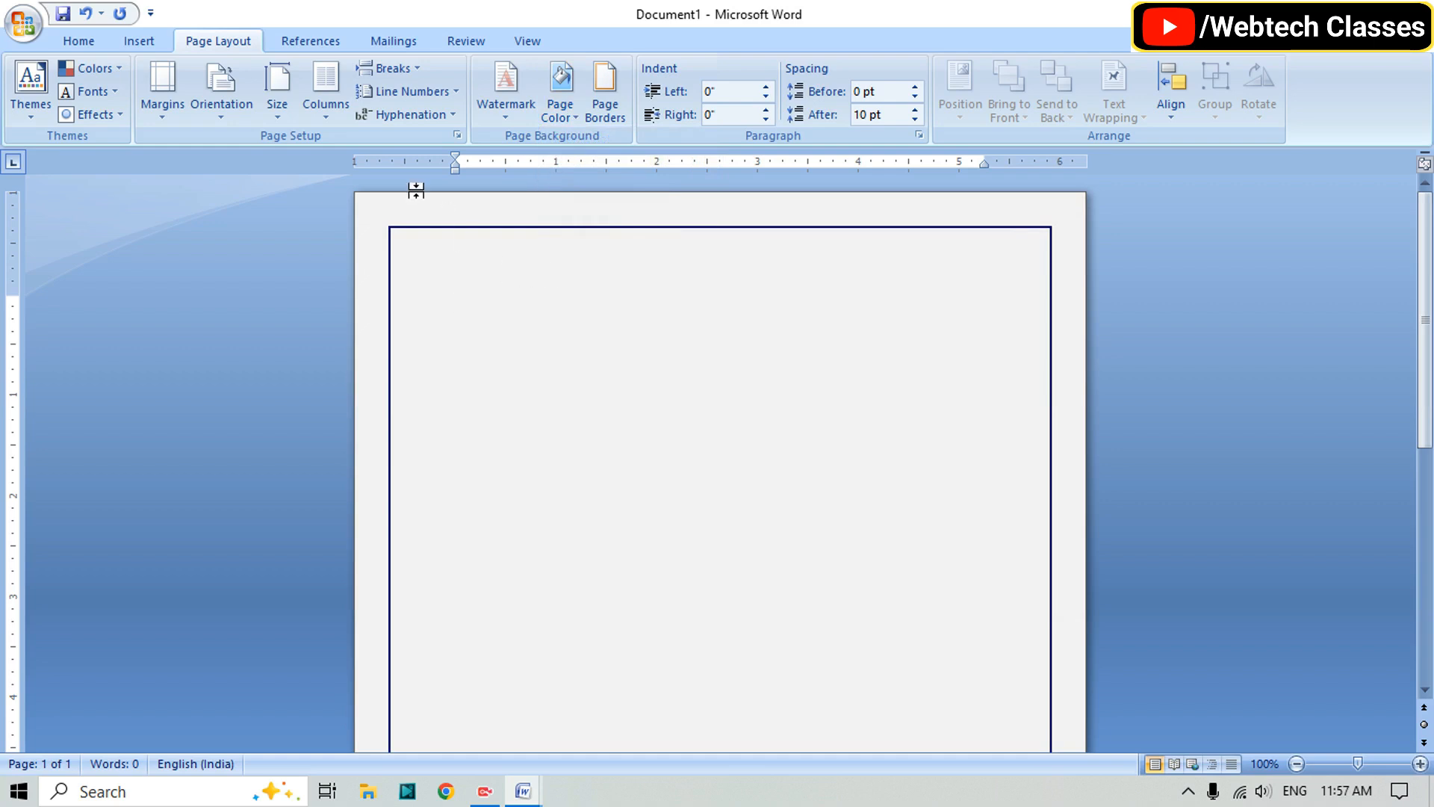
# - Insert the Digital India logo picture download-removebg-preview from Downloads and set its text wrapping to In Front of Text
pyautogui.click(141, 42)
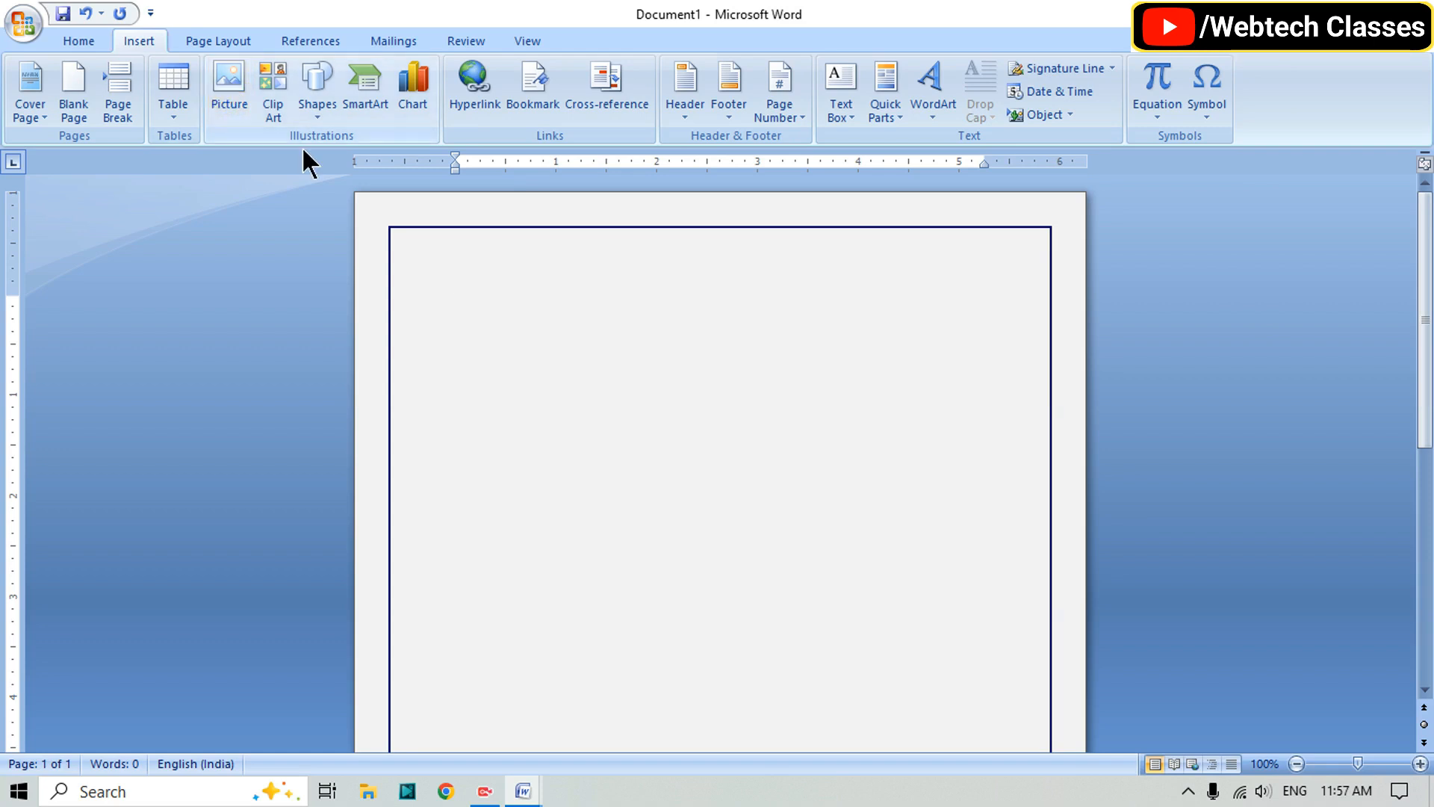
pyautogui.click(230, 87)
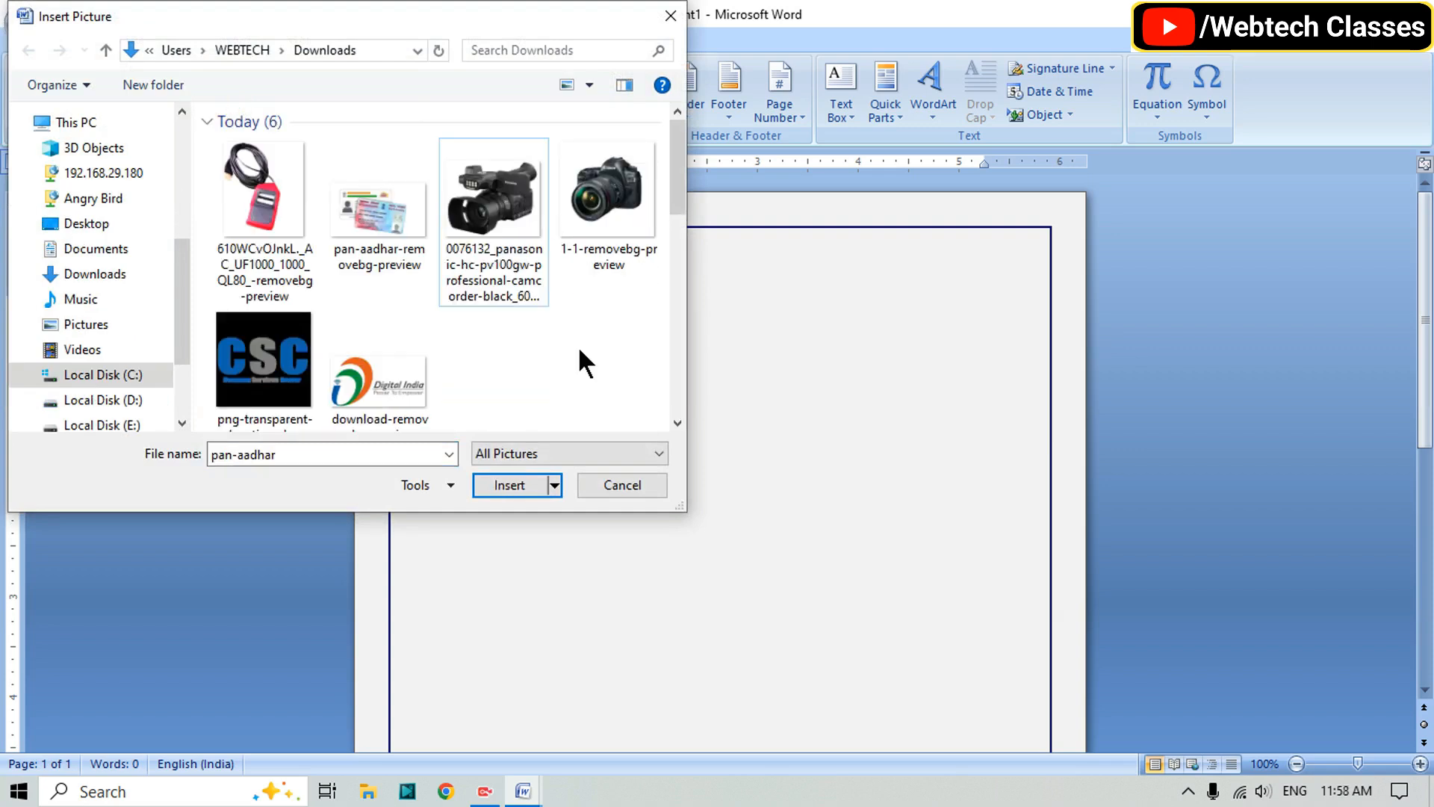
pyautogui.scroll(-1, 577, 345)
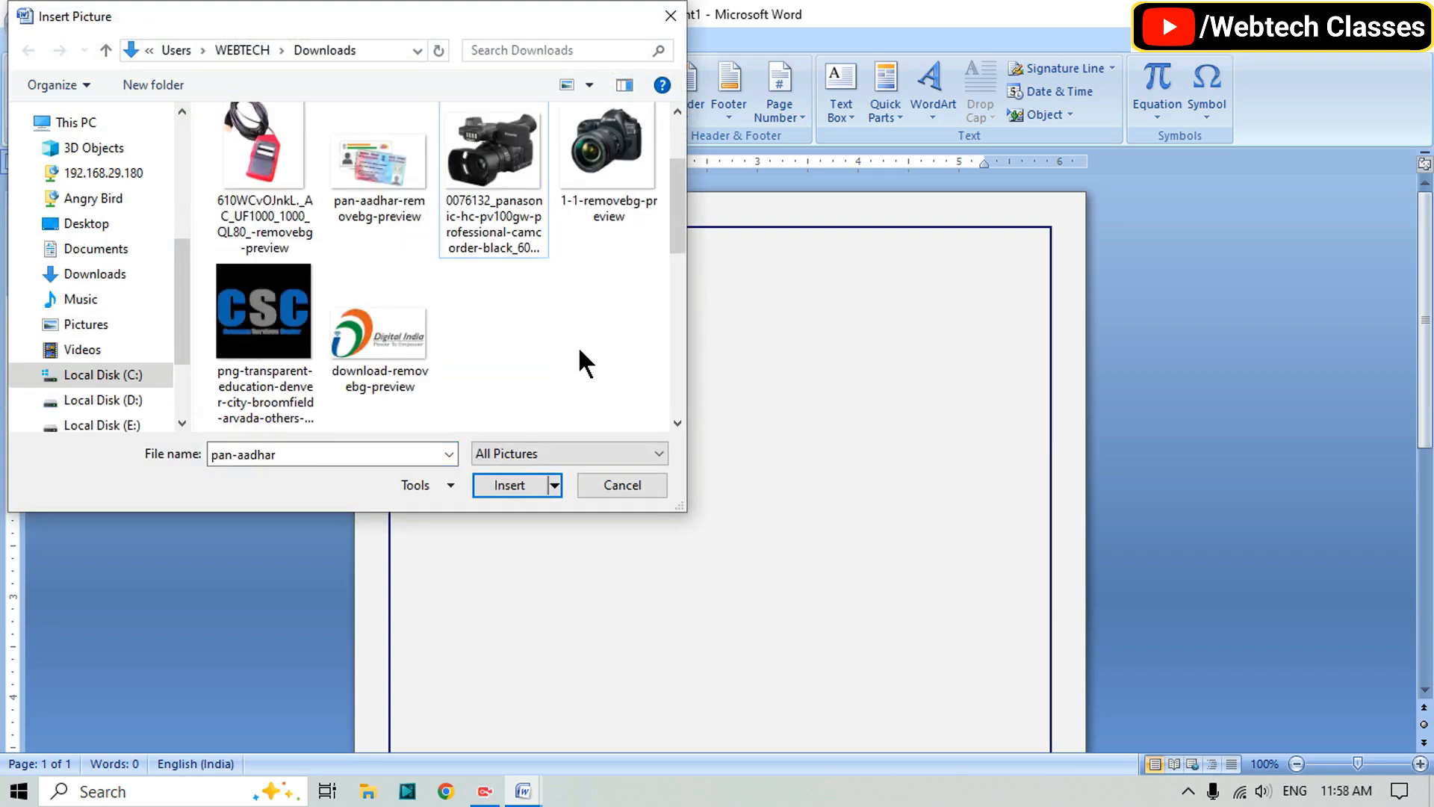
pyautogui.click(398, 328)
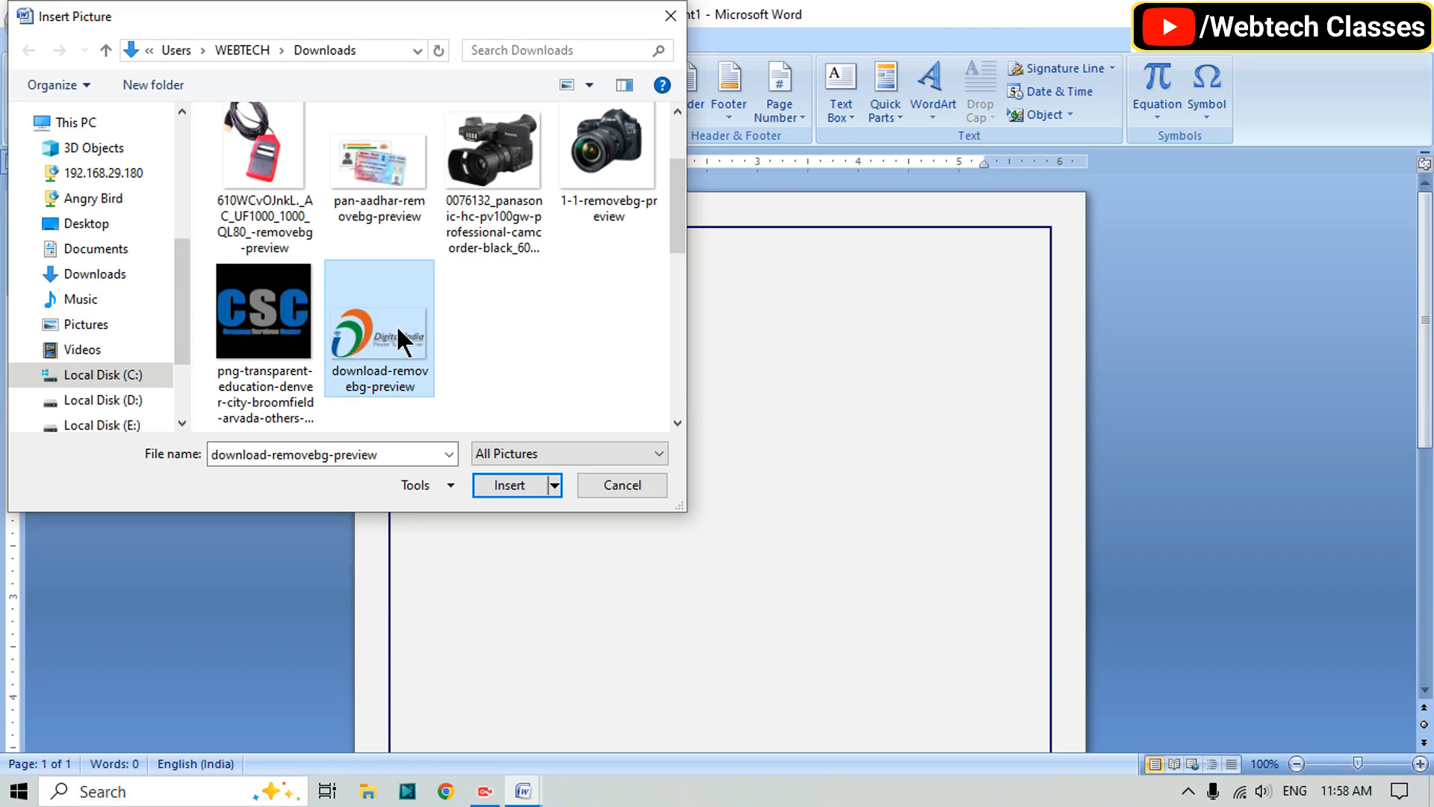
pyautogui.click(501, 484)
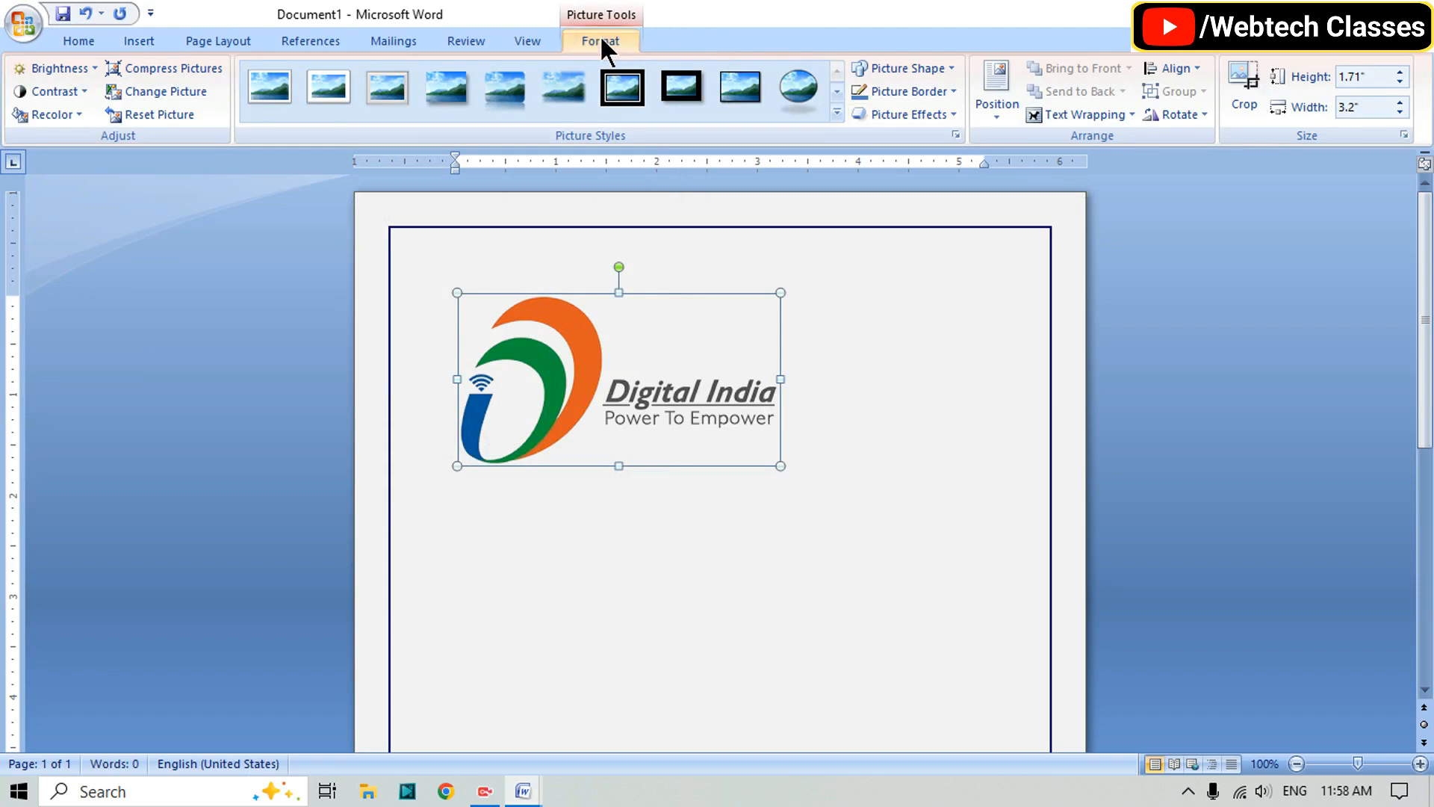
pyautogui.click(1083, 115)
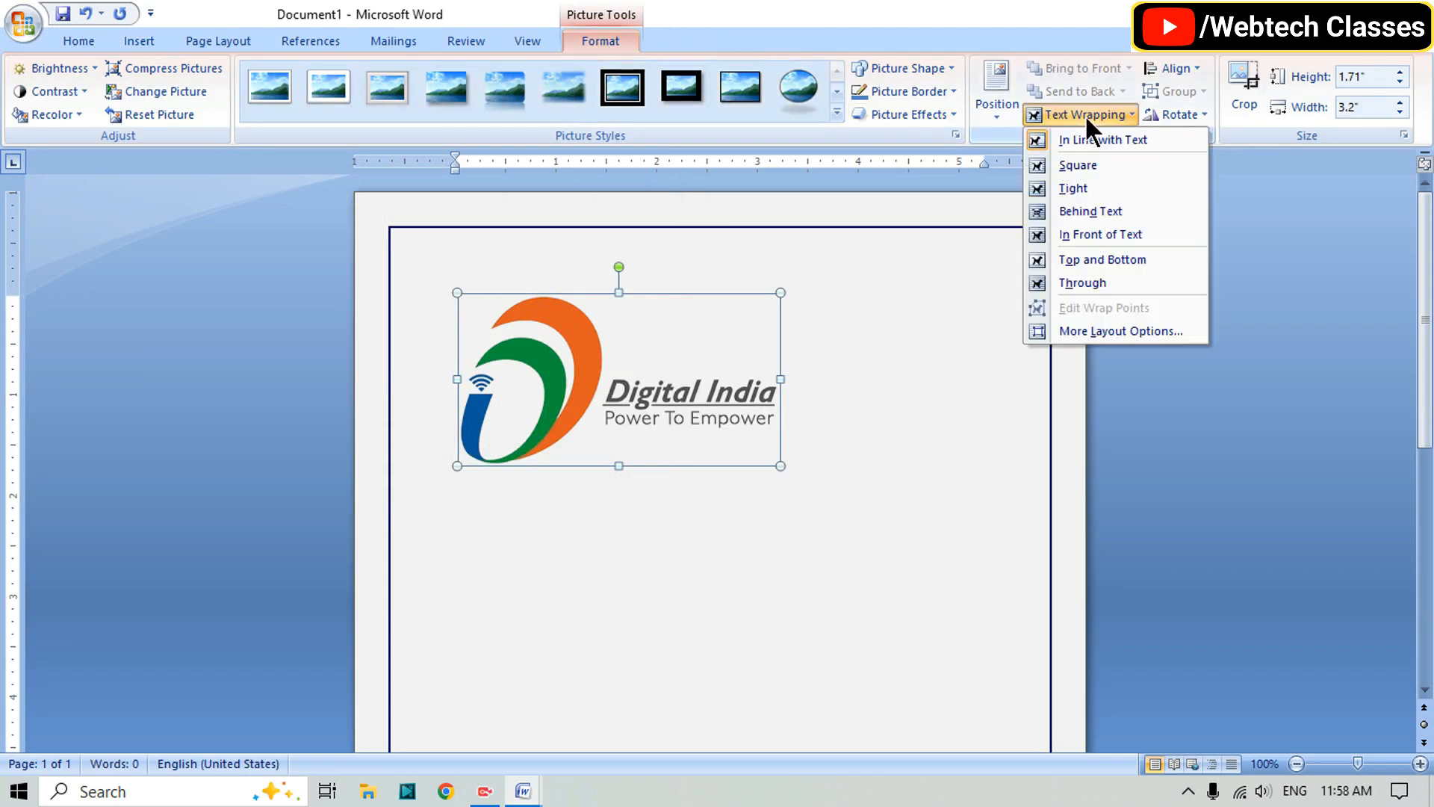
pyautogui.click(1083, 235)
# - Shrink the Digital India logo to about 1.18" by 2.21" and move it into the upper-left corner of the page border
pyautogui.moveTo(779, 464); pyautogui.dragTo(679, 411)
pyautogui.moveTo(586, 364); pyautogui.dragTo(561, 309)
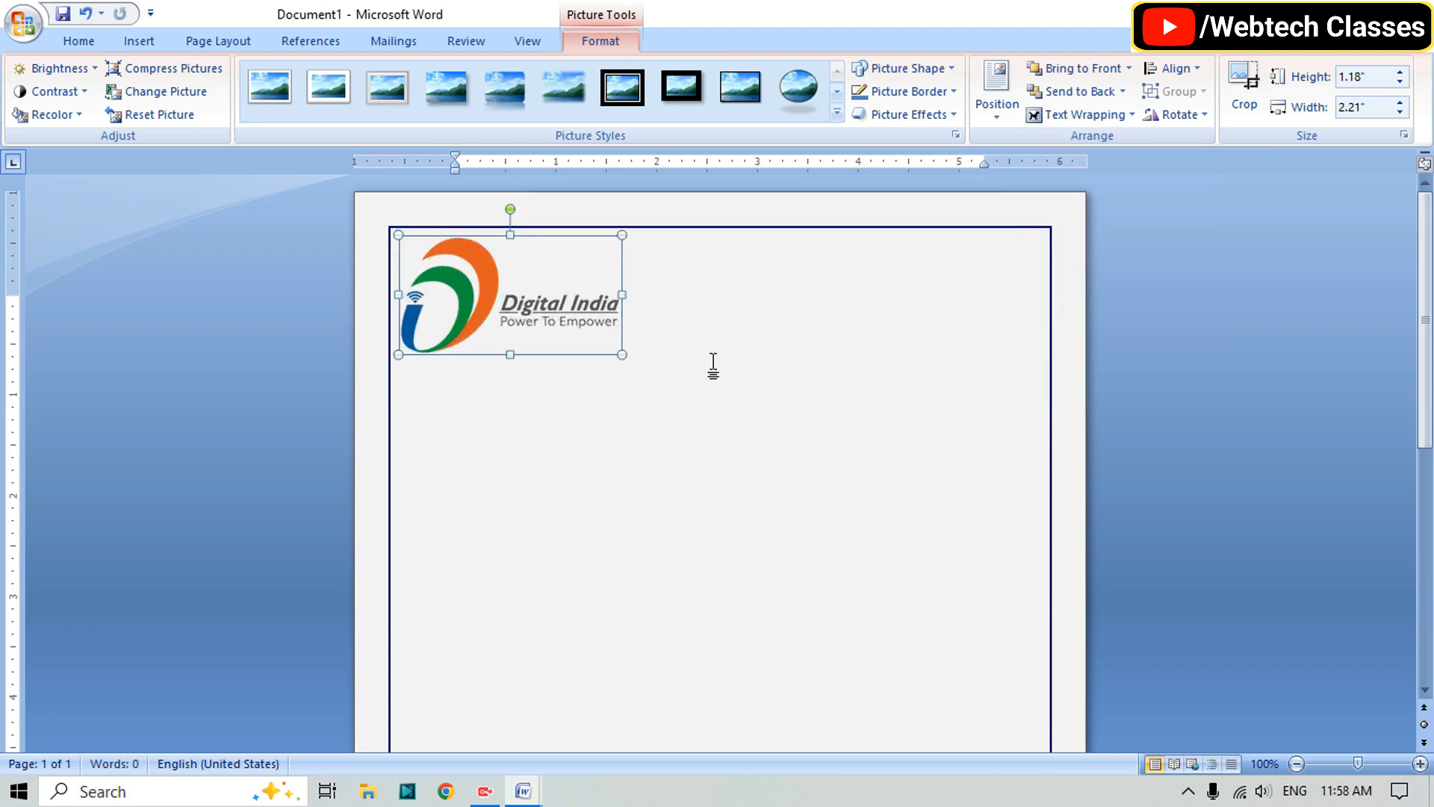
pyautogui.scroll(3, 713, 366)
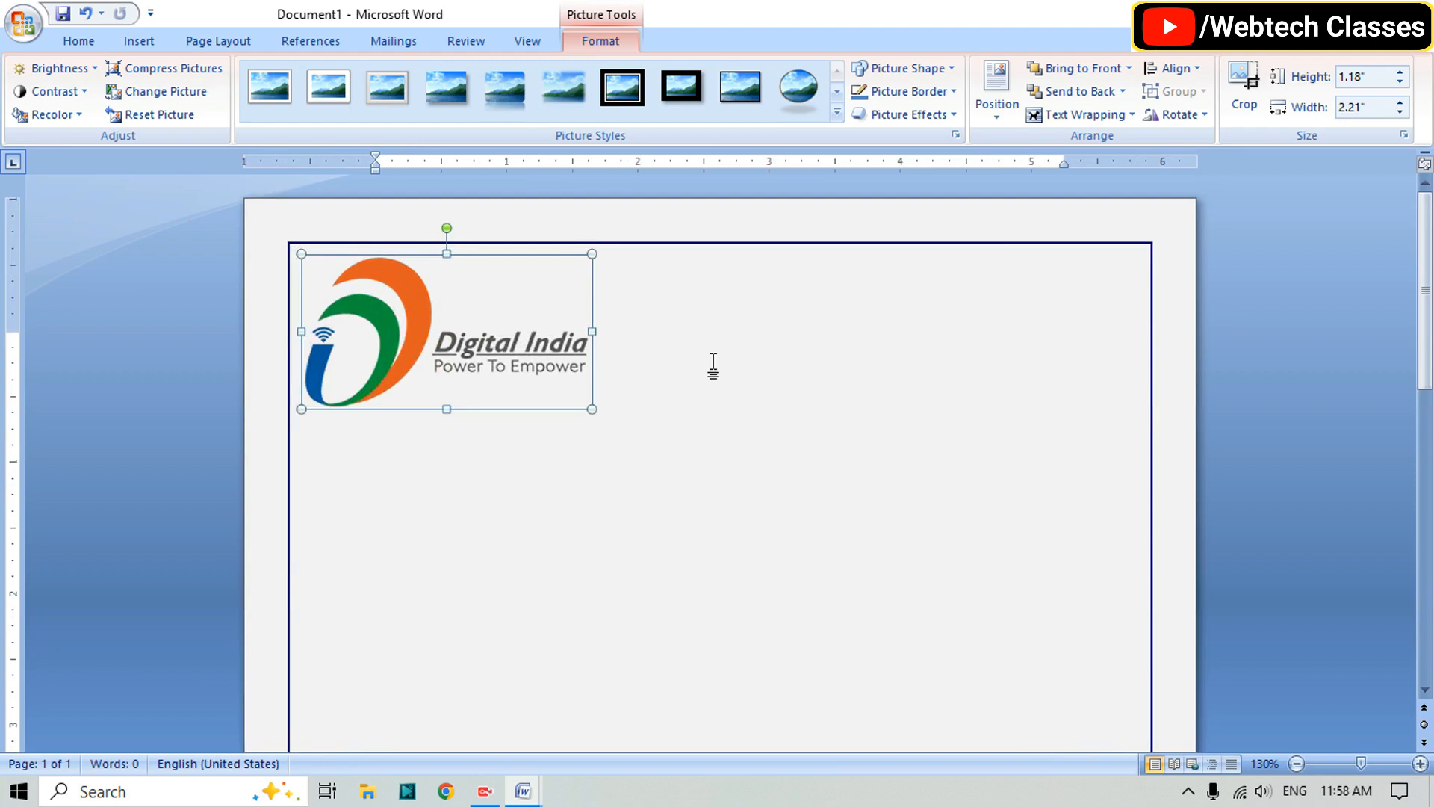
pyautogui.click(705, 362)
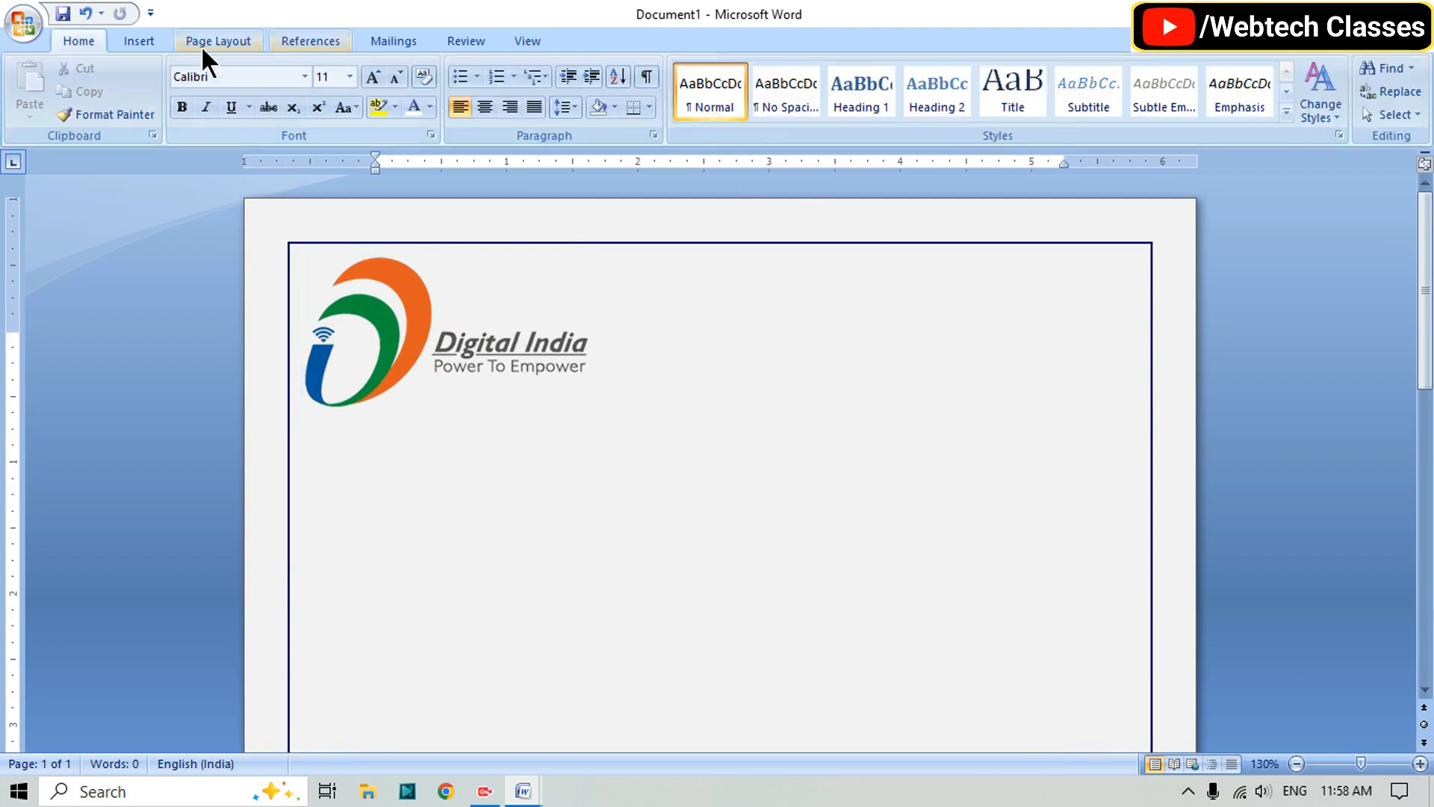
# - Insert the CSC Common Services Center logo picture from Downloads and set its text wrapping to In Front of Text
pyautogui.click(142, 41)
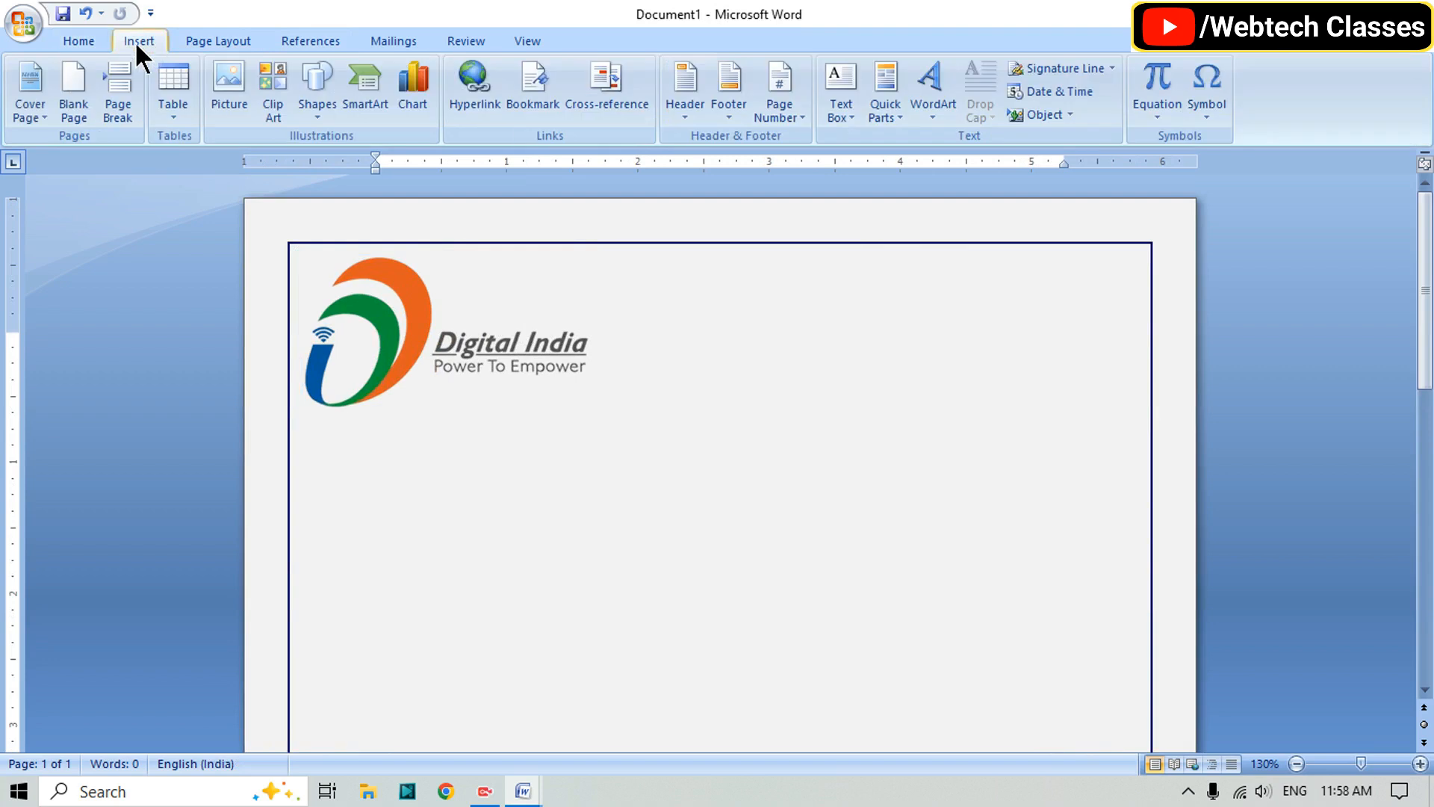
pyautogui.click(230, 104)
pyautogui.scroll(-2, 675, 208)
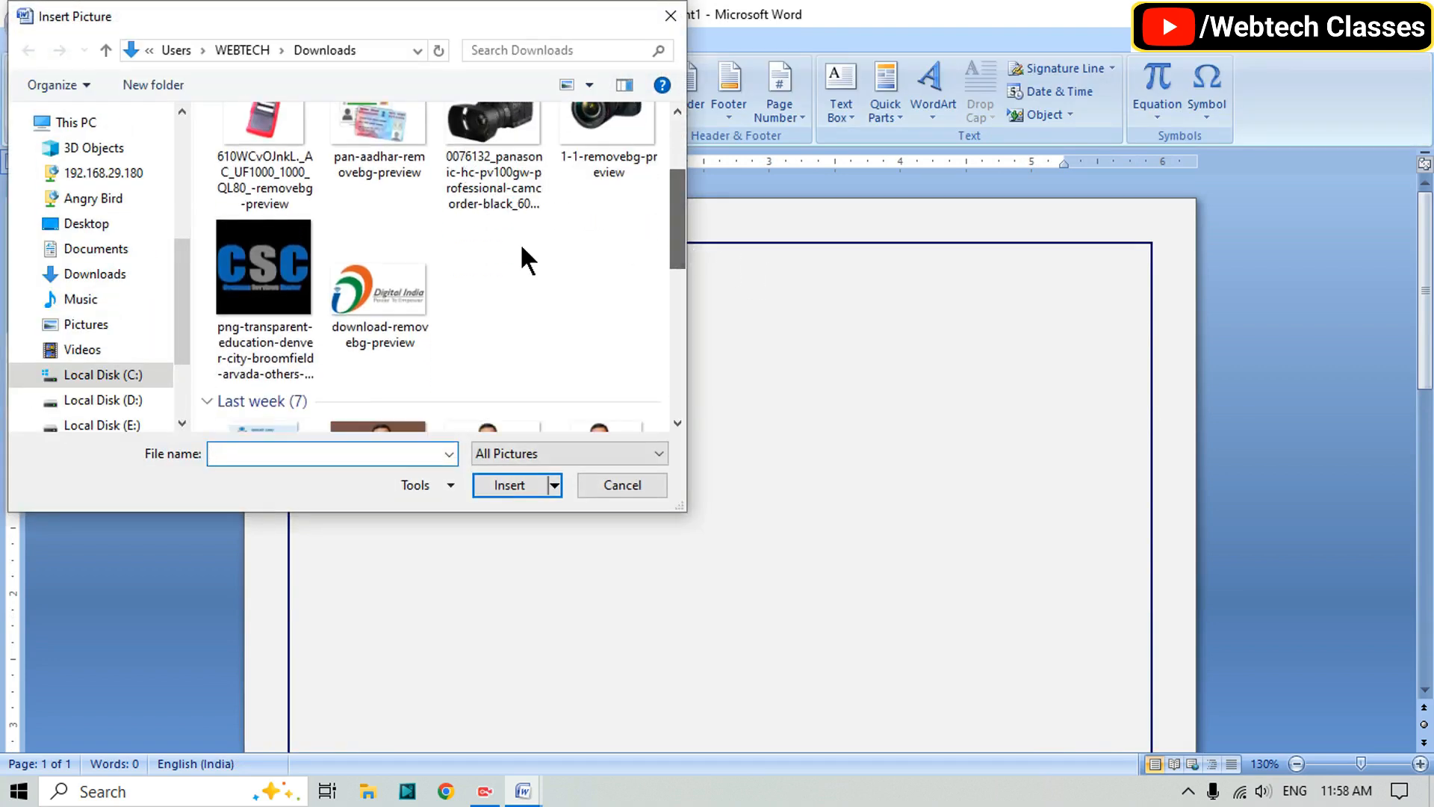
pyautogui.click(265, 287)
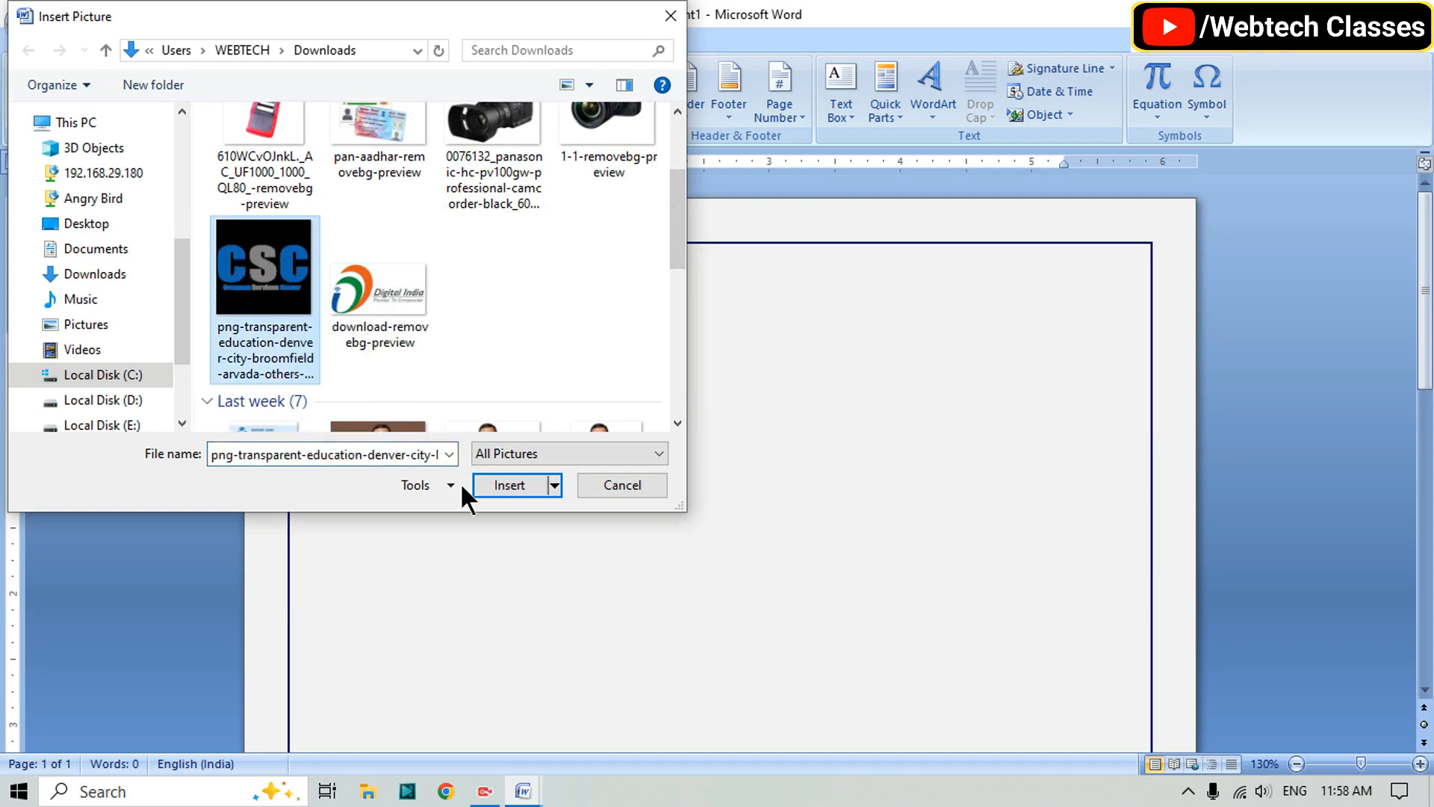
pyautogui.click(499, 489)
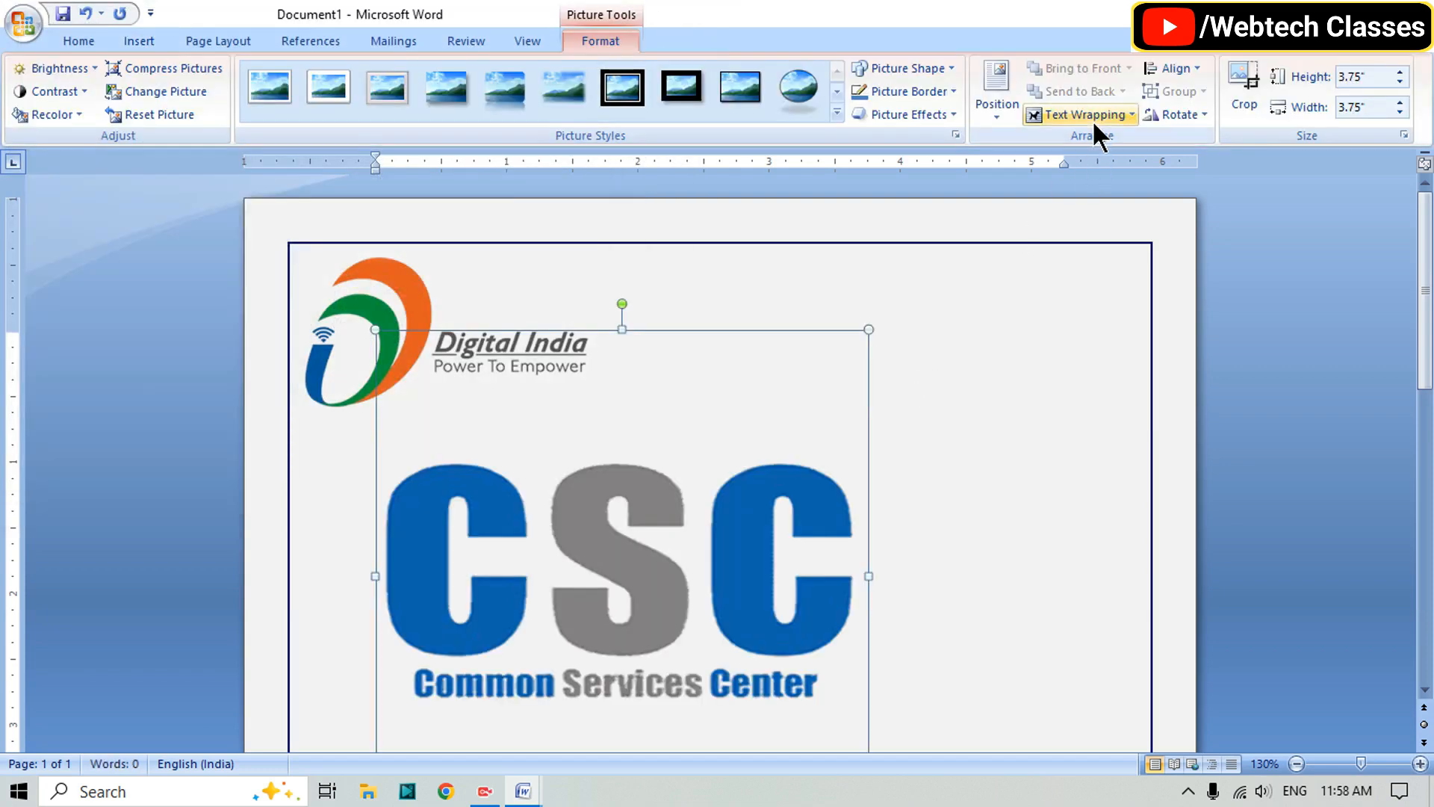
pyautogui.click(1092, 119)
pyautogui.click(1108, 235)
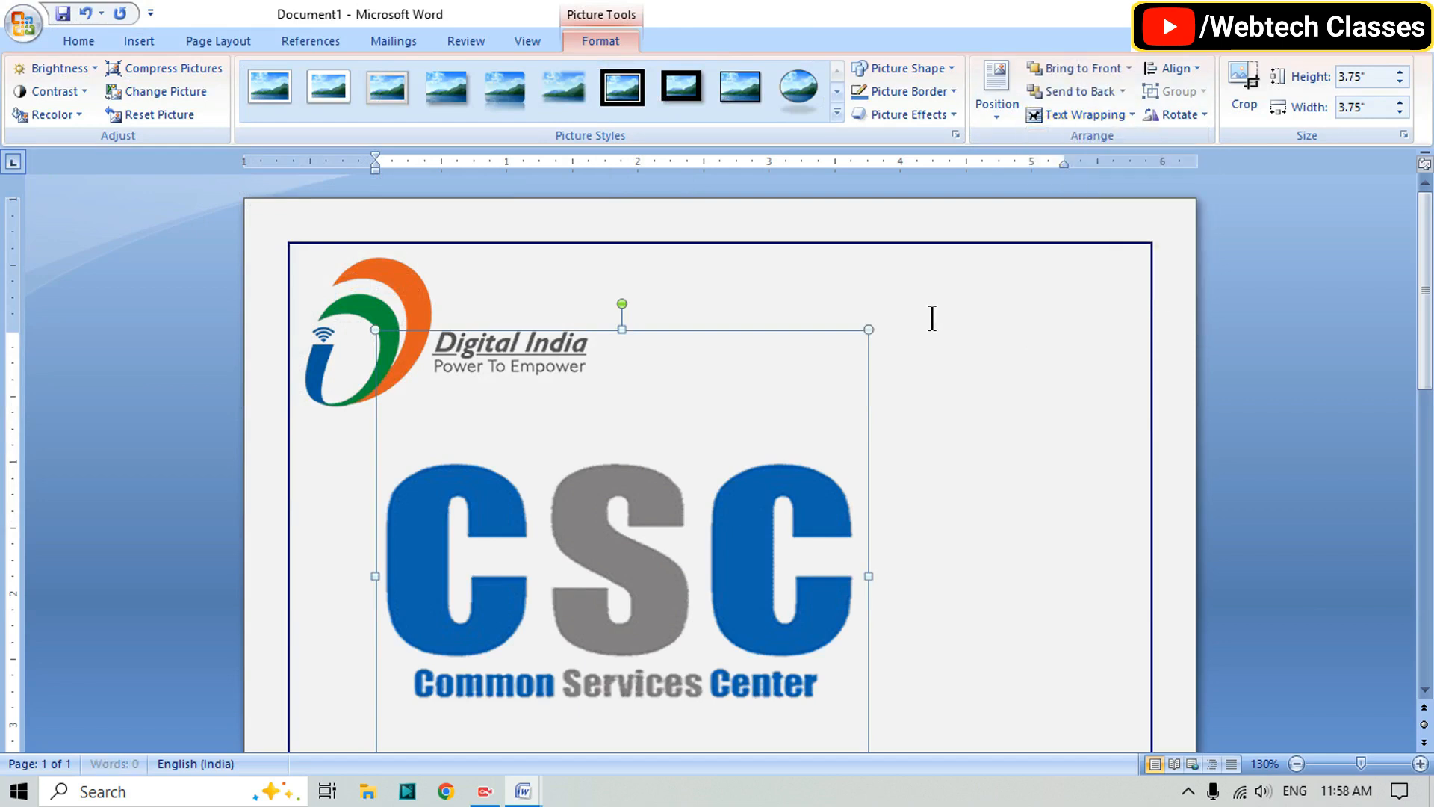
# - Resize the CSC logo to about 1.58" by 1.58" and move it into the upper-right corner of the page border
pyautogui.moveTo(869, 329); pyautogui.dragTo(547, 651)
pyautogui.moveTo(458, 657); pyautogui.dragTo(974, 279)
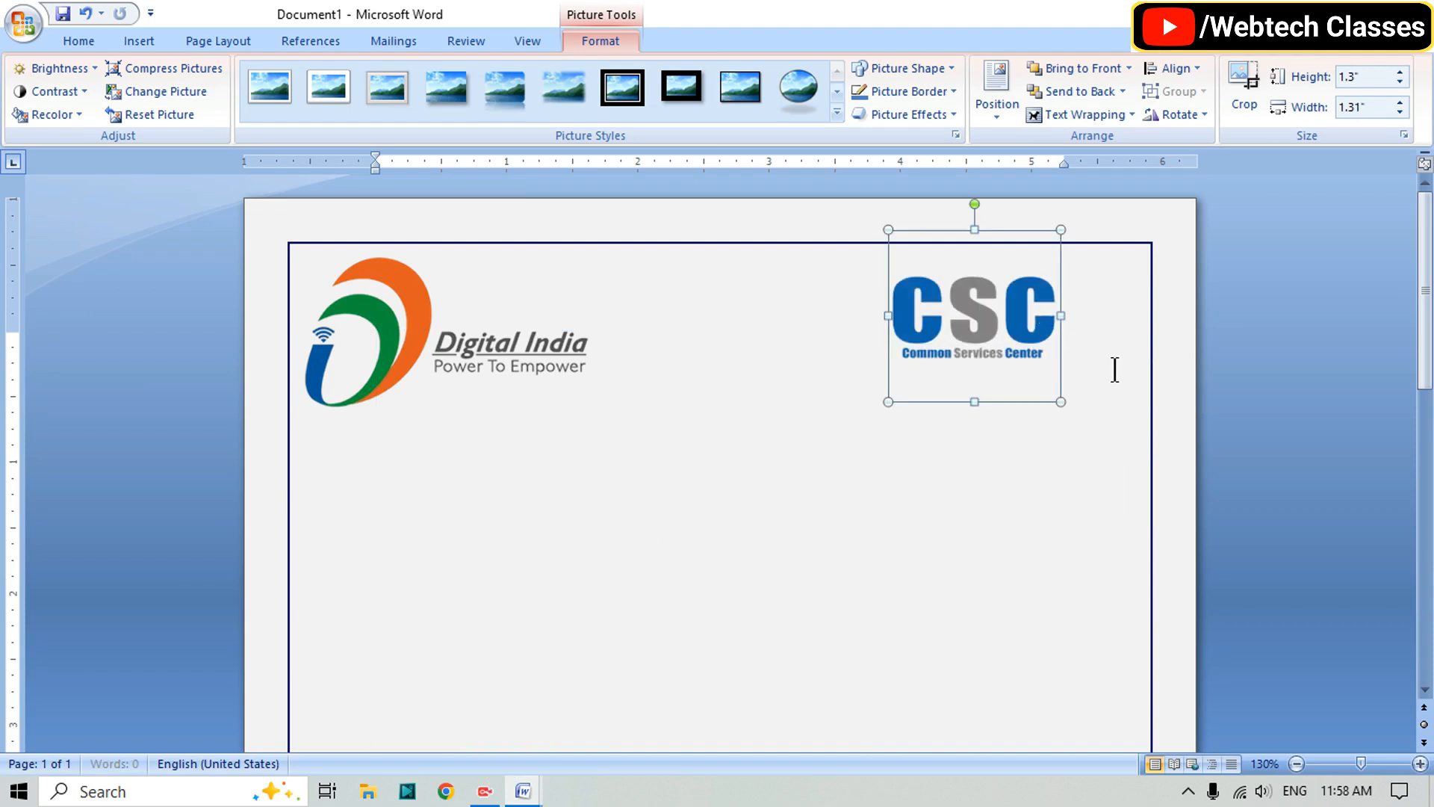
pyautogui.moveTo(1060, 402); pyautogui.dragTo(1097, 436)
pyautogui.moveTo(1031, 345); pyautogui.dragTo(1071, 332)
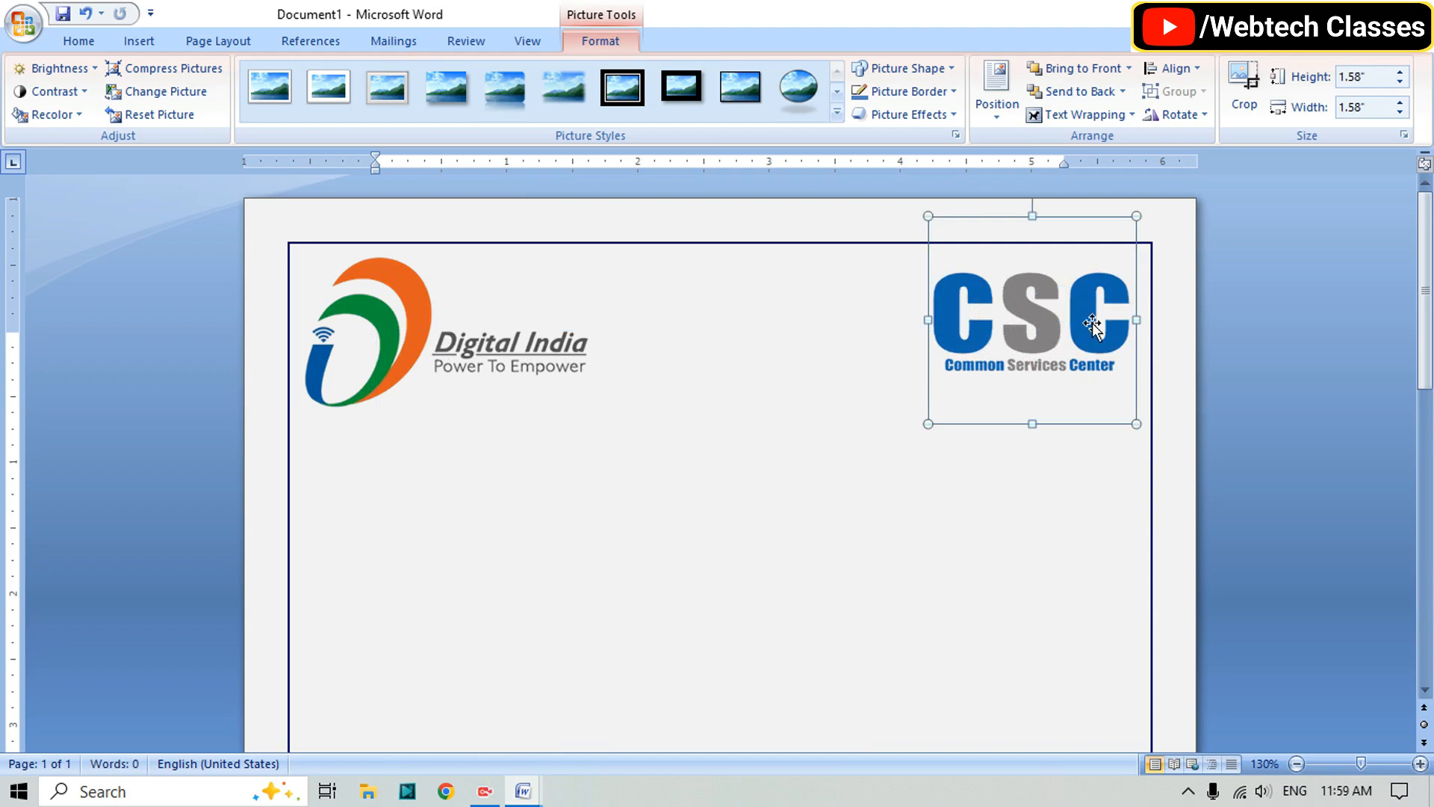
pyautogui.click(714, 475)
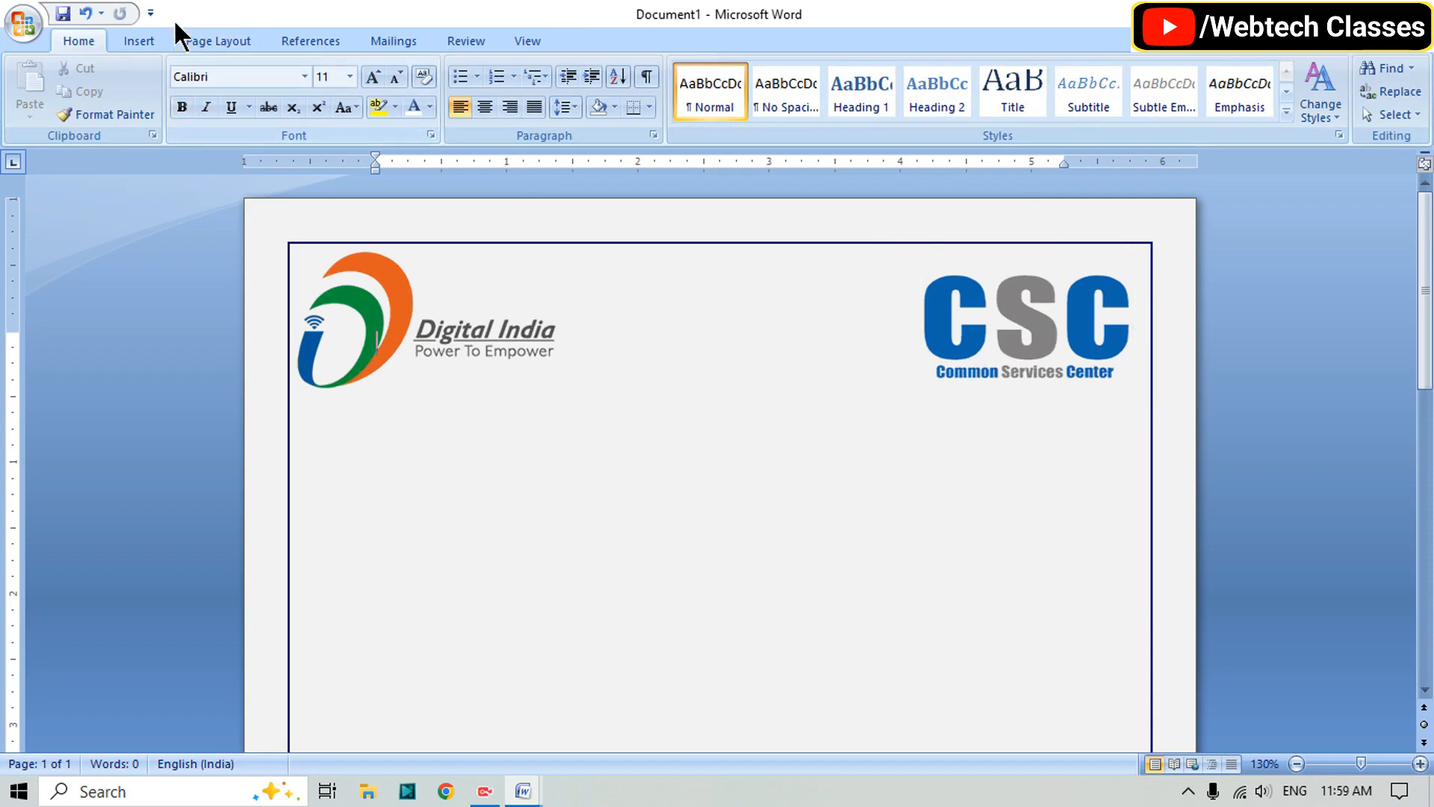
# - Draw a circle about 1.34" in diameter with the Oval shape, centred on the page just below the two logos
pyautogui.click(142, 40)
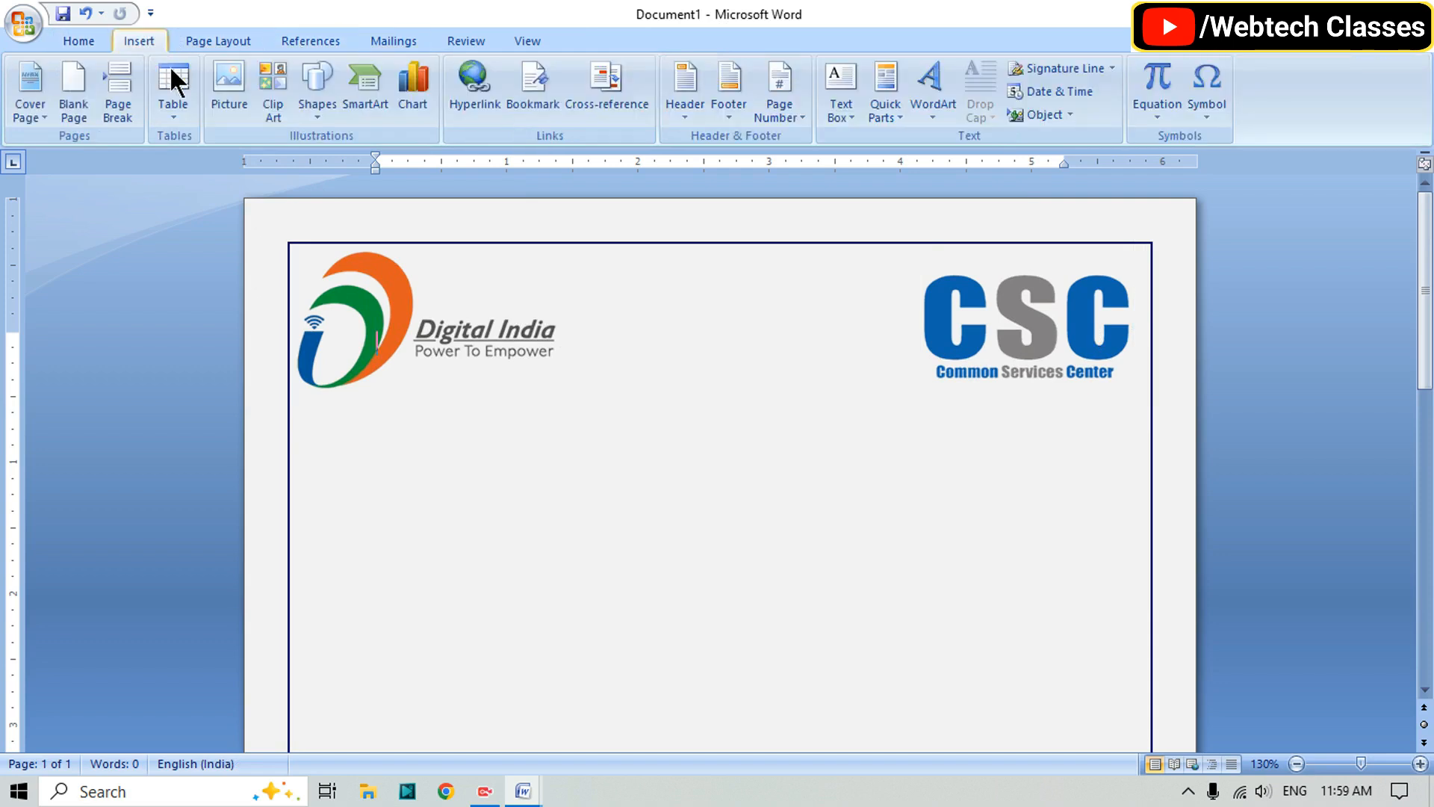
pyautogui.click(321, 112)
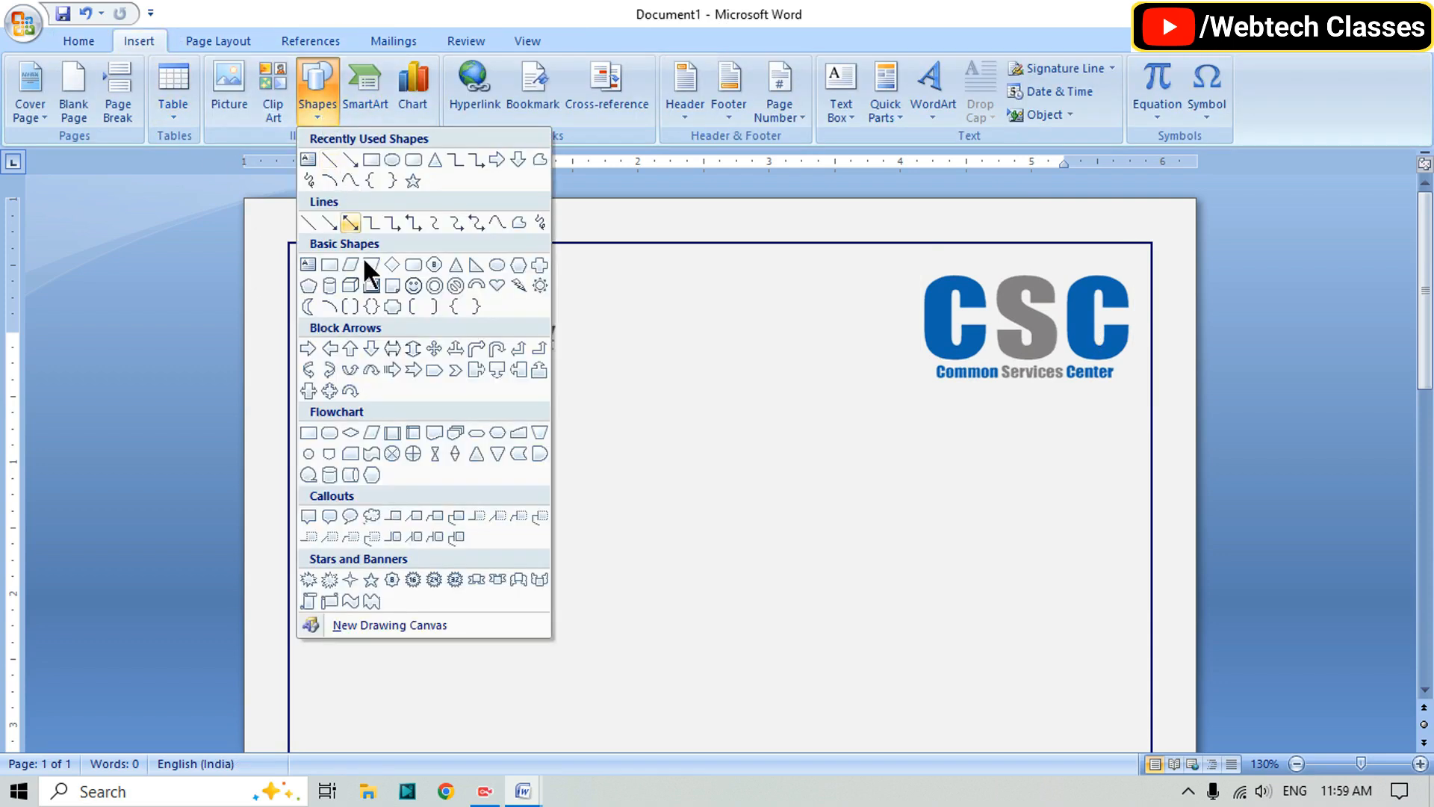
pyautogui.click(497, 264)
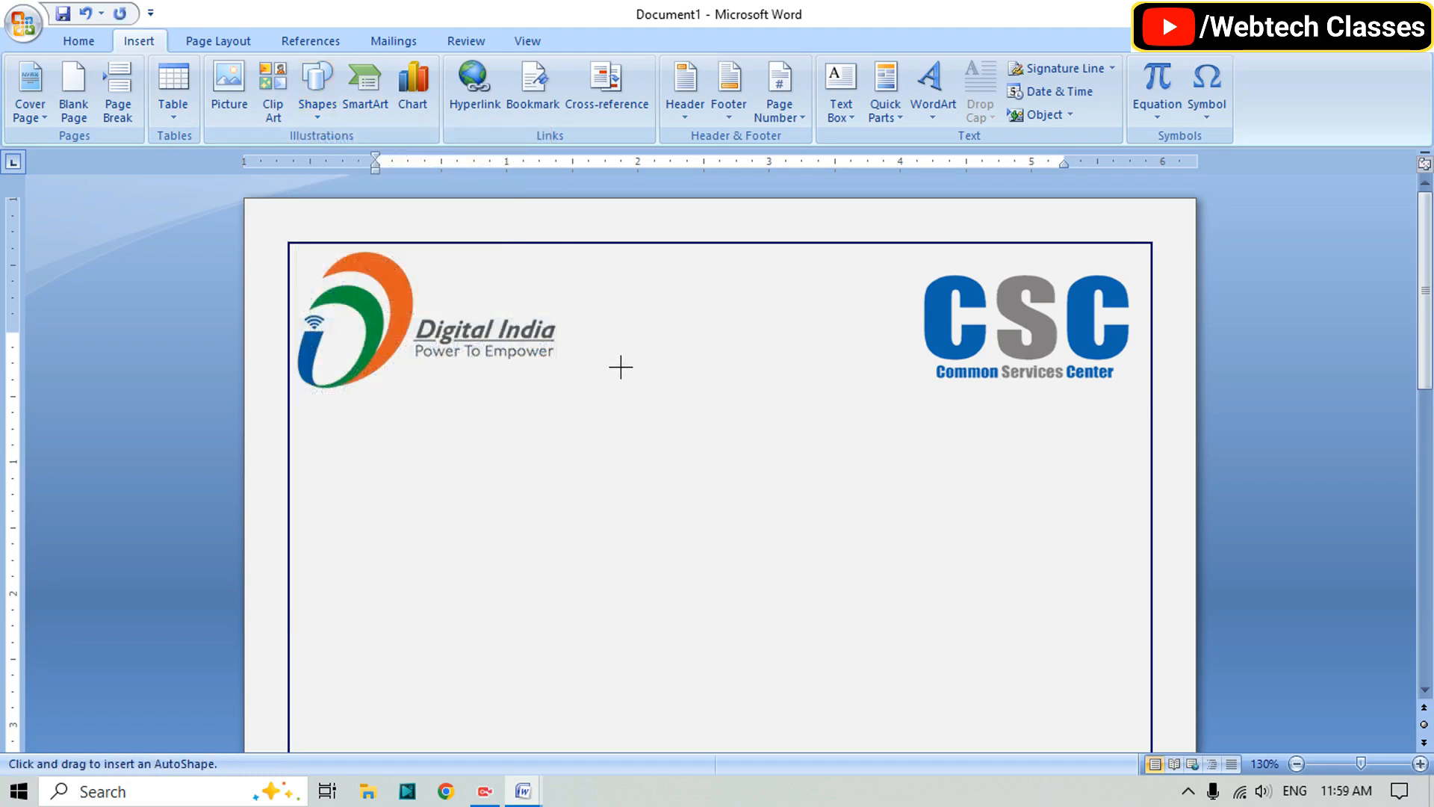
pyautogui.moveTo(620, 366); pyautogui.dragTo(798, 512)
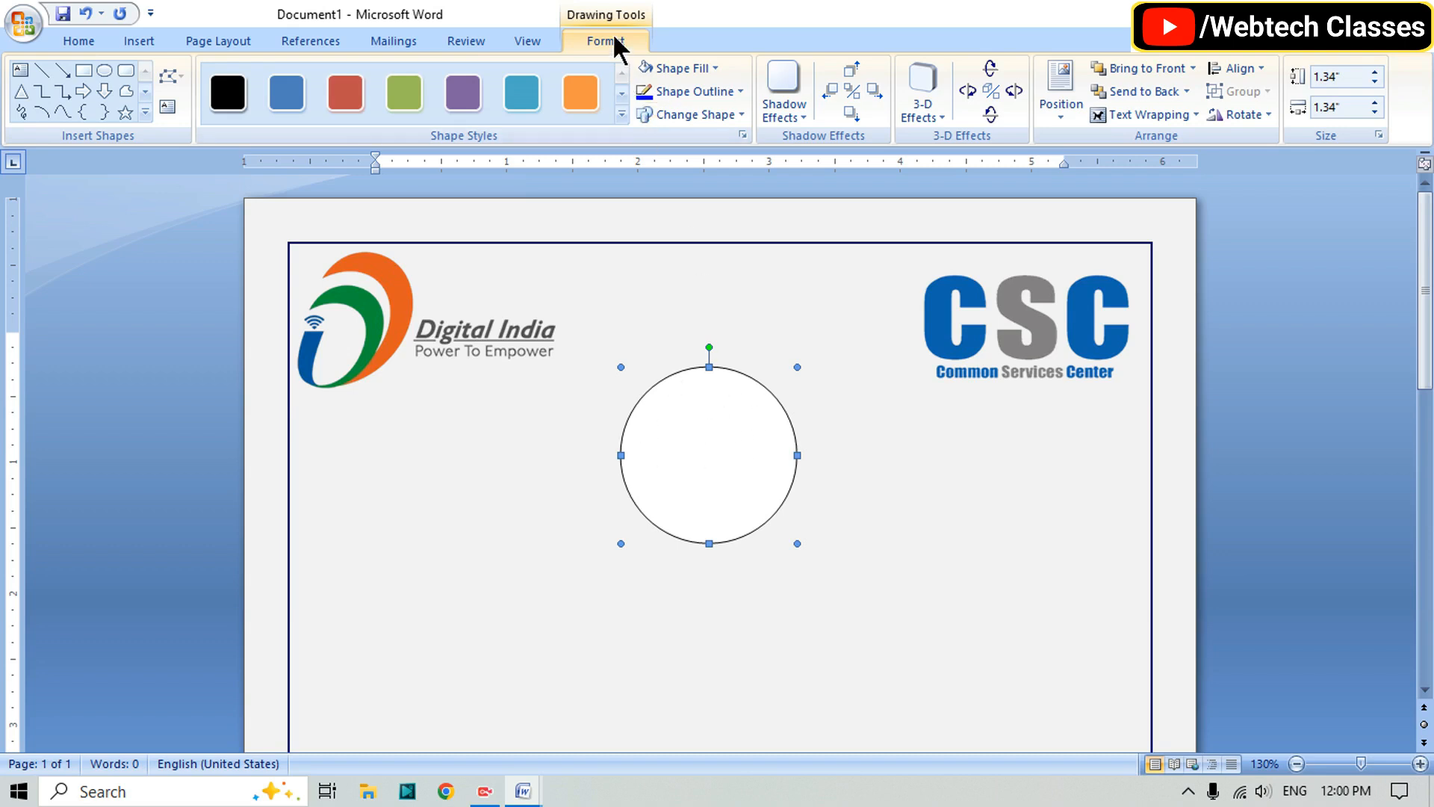
# - Fill the circle with the portrait picture named 1 from the PNG Logo folder on New Volume (K:)
pyautogui.click(711, 69)
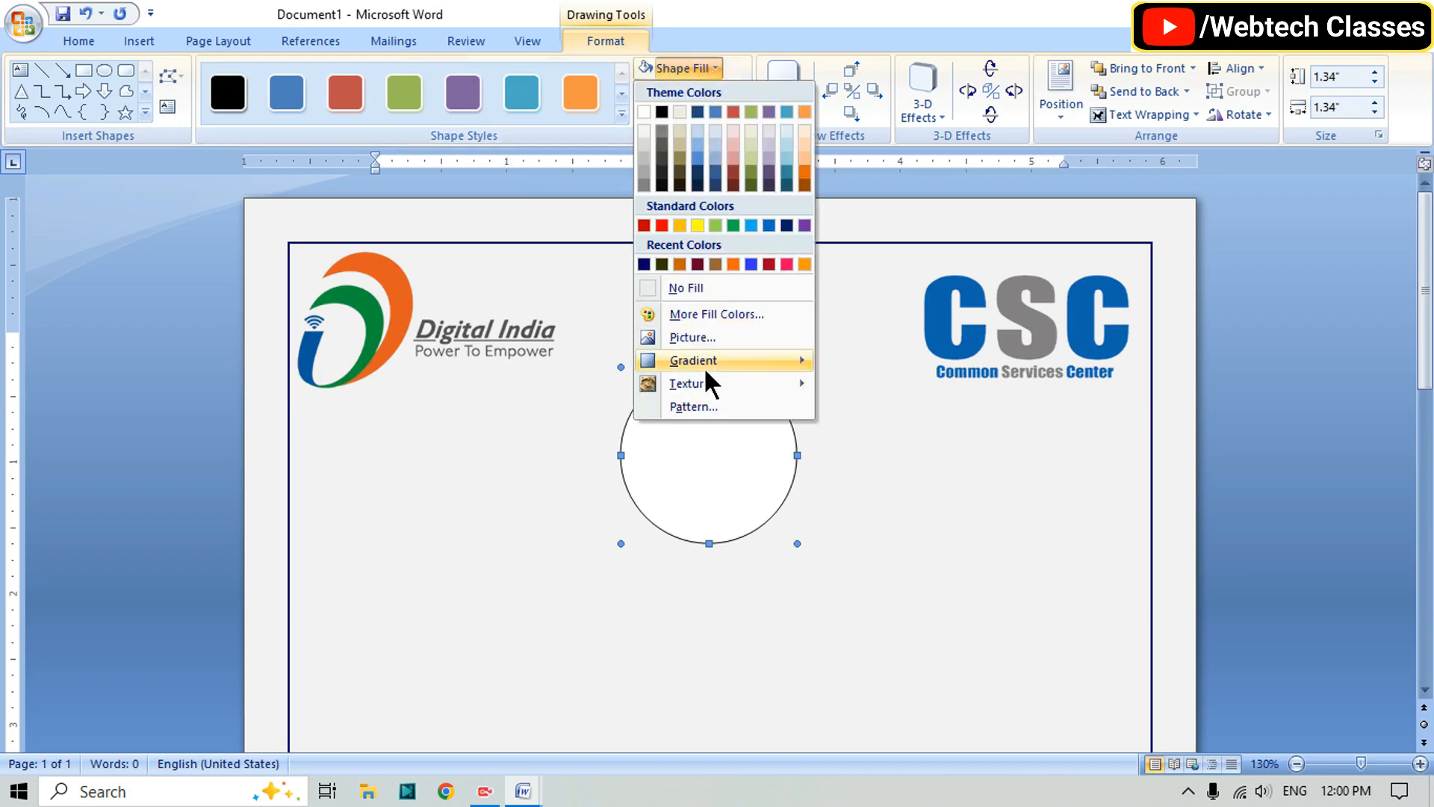
pyautogui.click(719, 339)
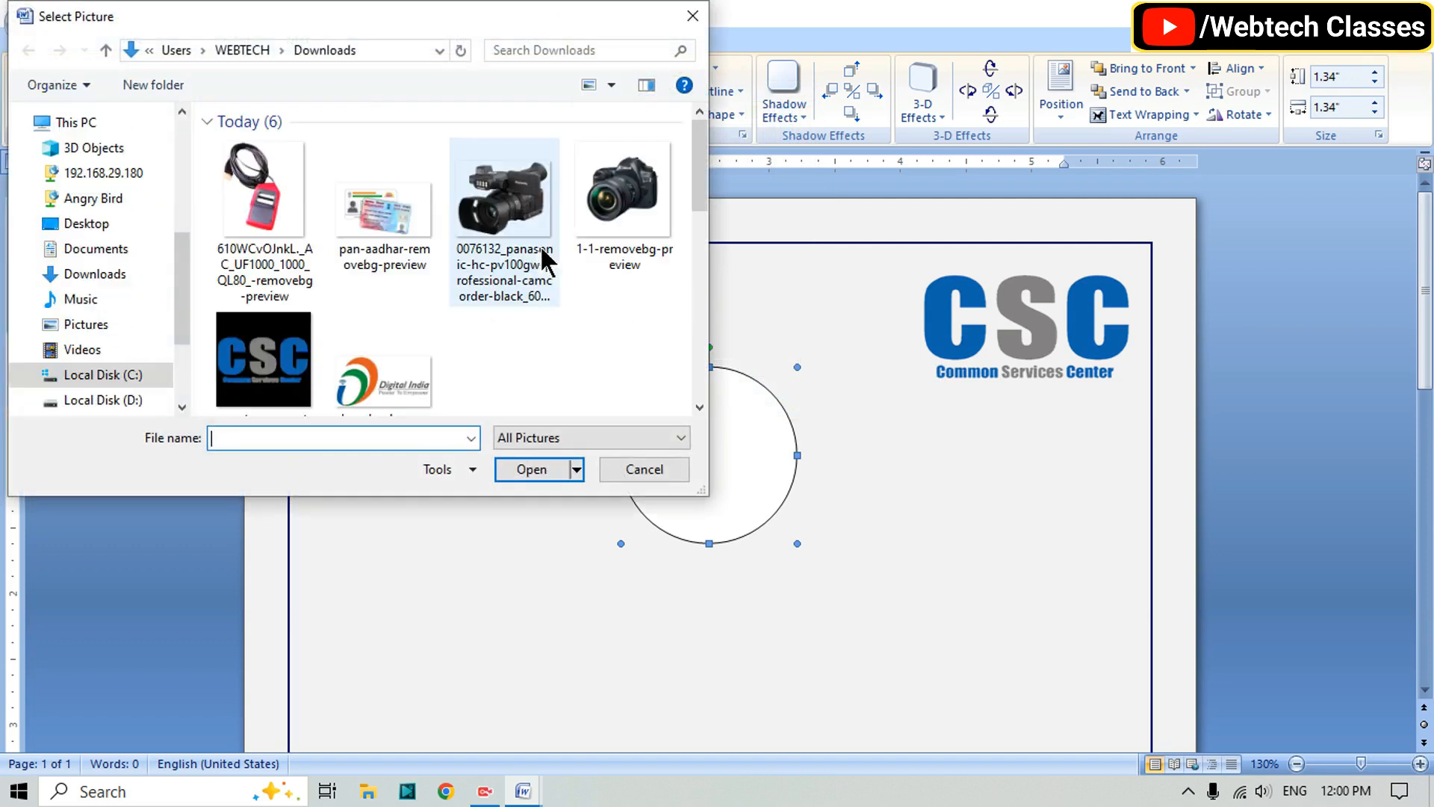
pyautogui.moveTo(182, 281); pyautogui.dragTo(177, 378)
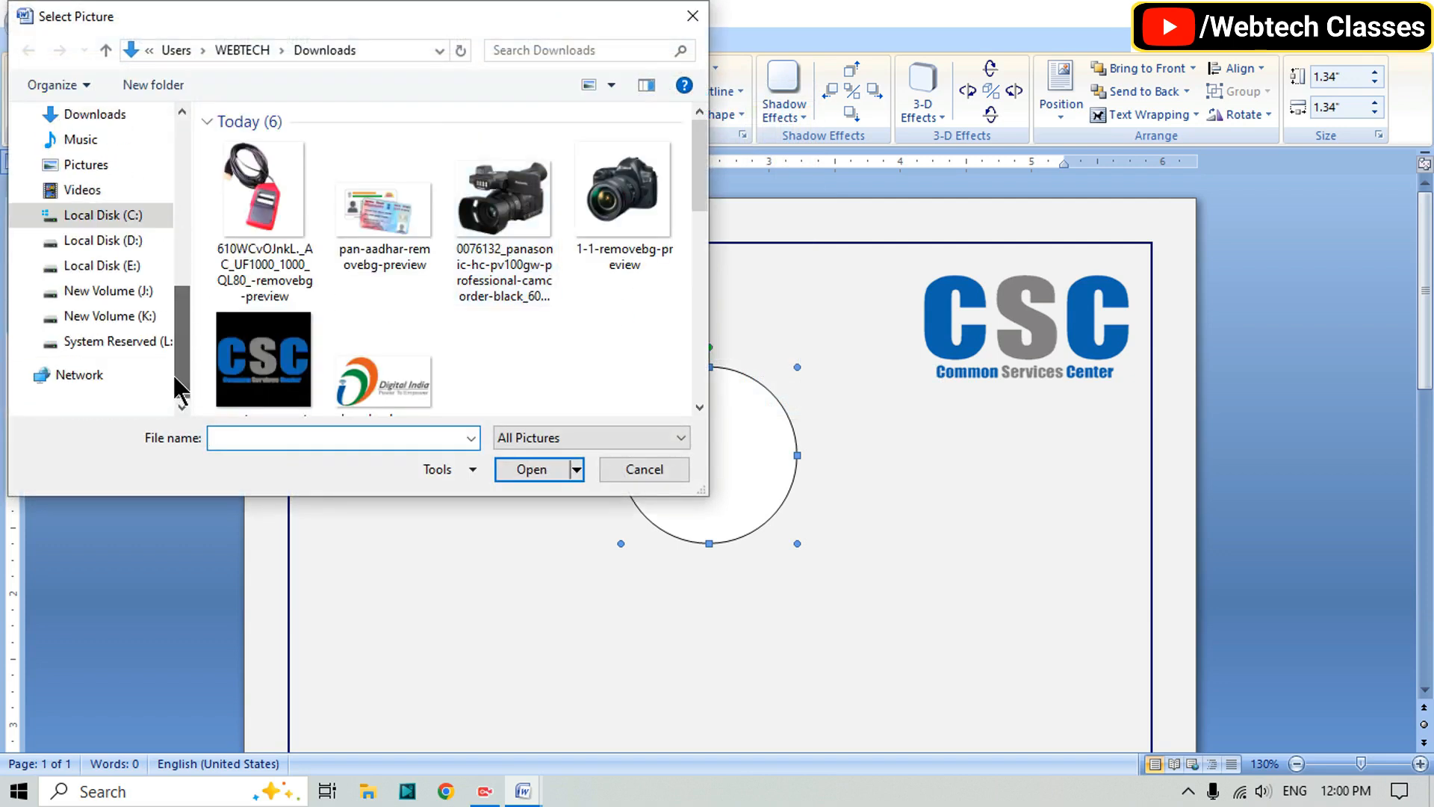
pyautogui.click(130, 314)
pyautogui.doubleClick(384, 306)
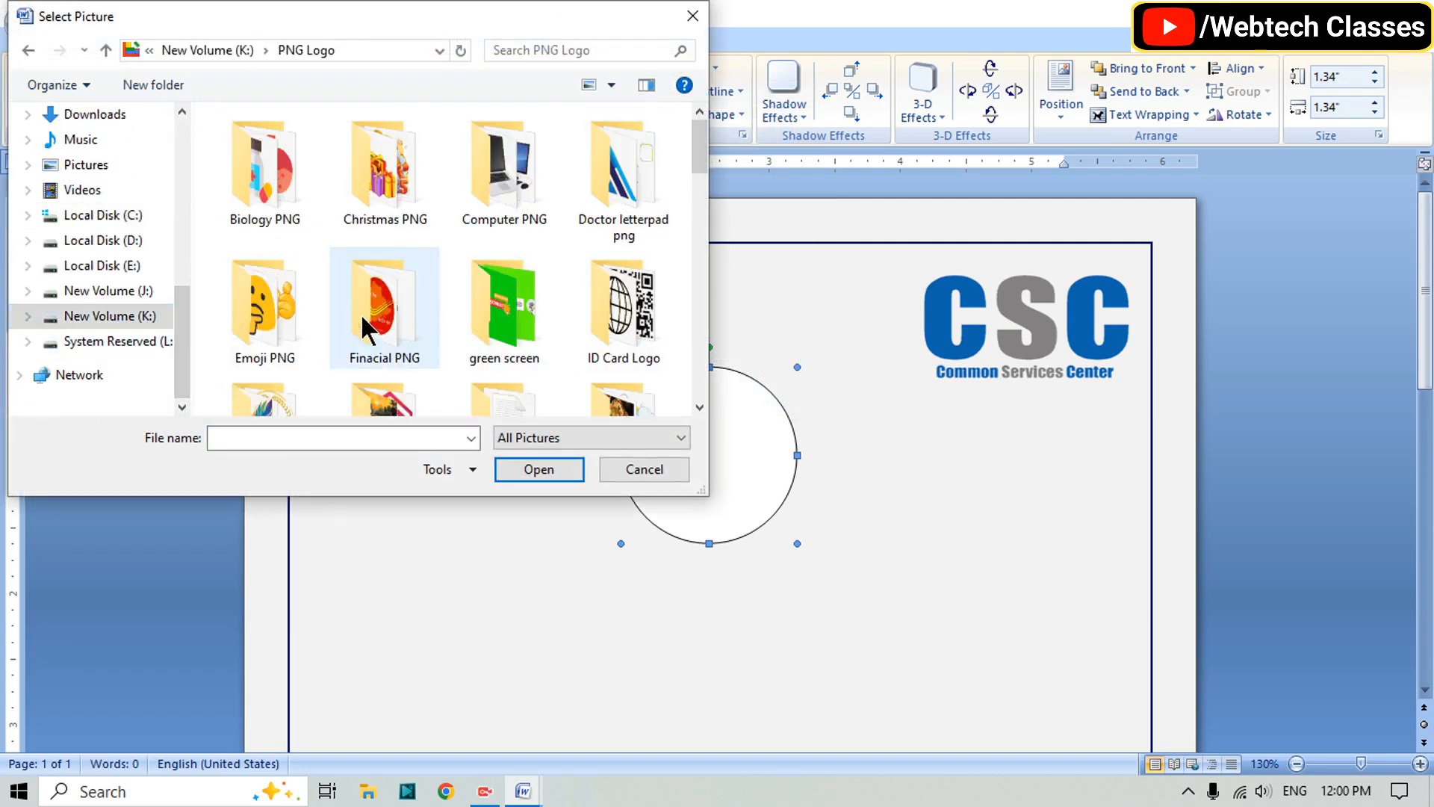
pyautogui.moveTo(699, 146); pyautogui.dragTo(697, 246)
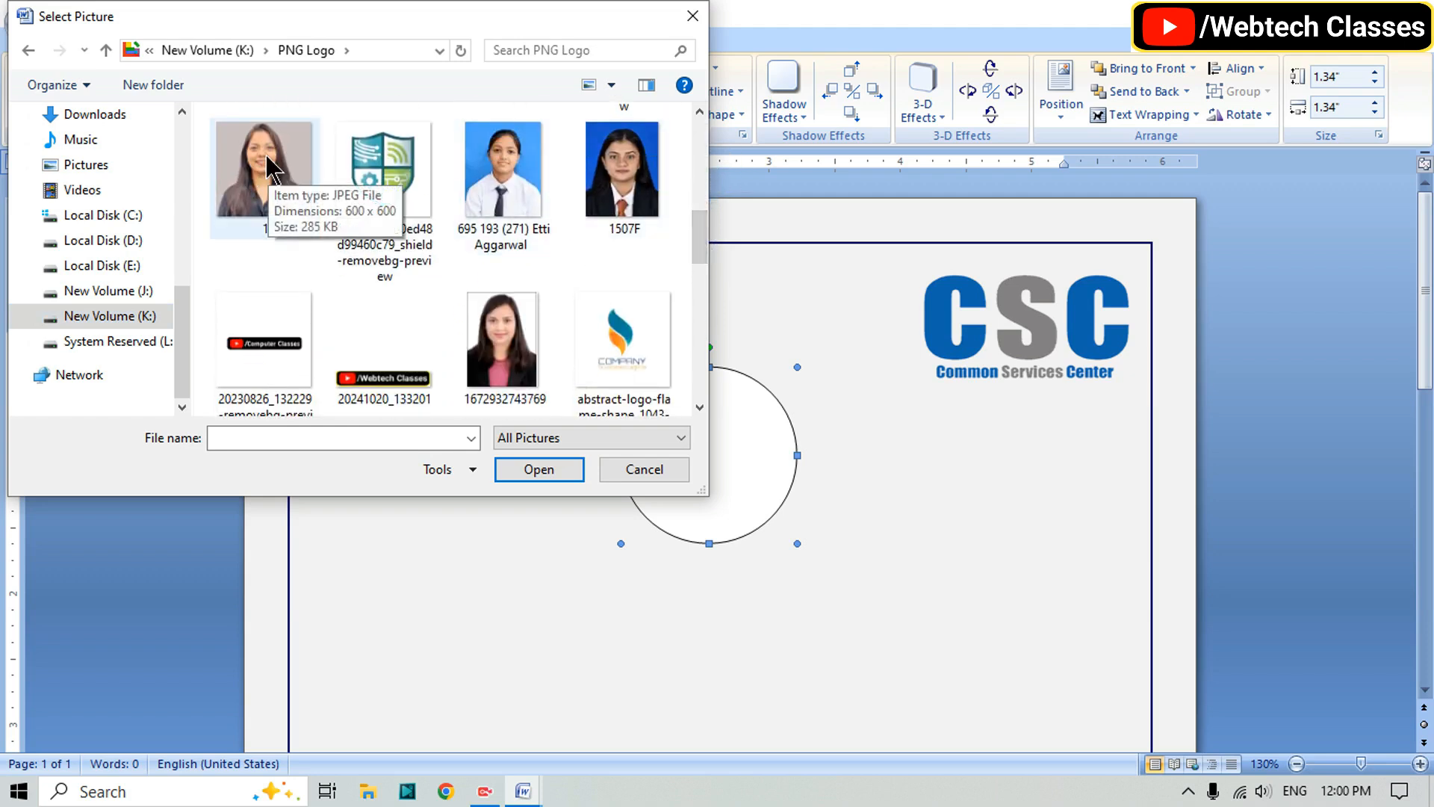
pyautogui.click(259, 165)
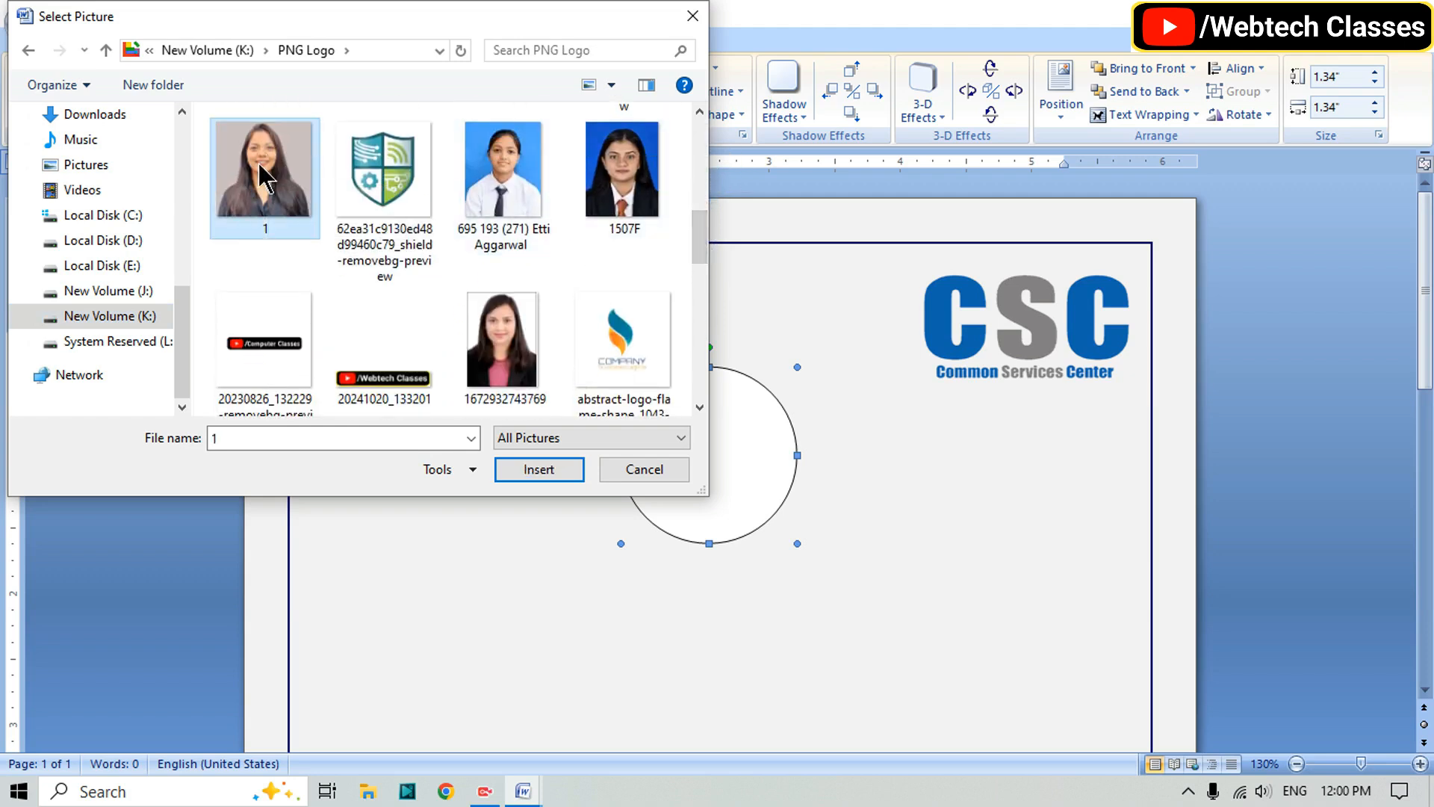
pyautogui.click(538, 471)
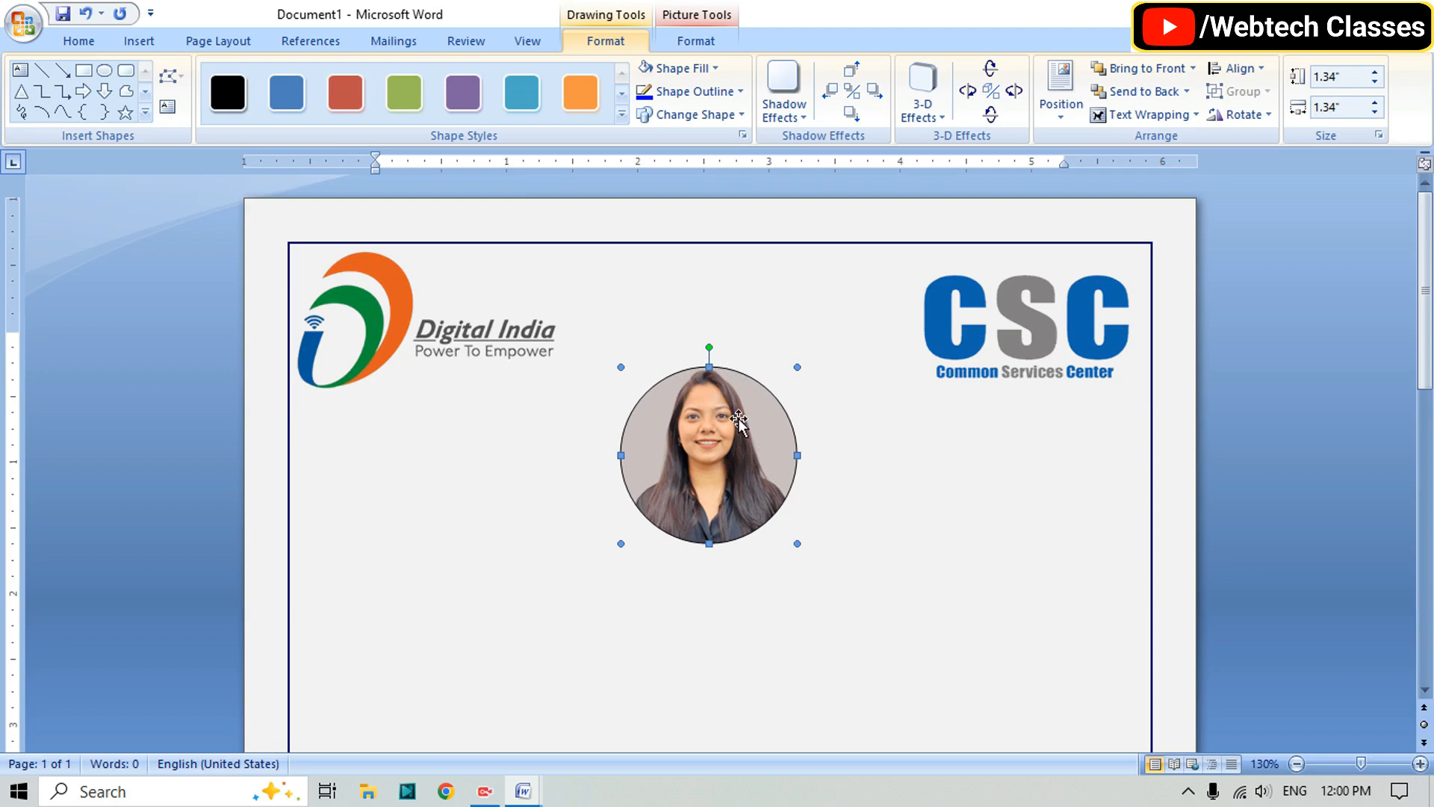
# - Set the picture-filled circle's outline weight to 1½ pt and its outline colour to the dark orange theme shade
pyautogui.click(702, 88)
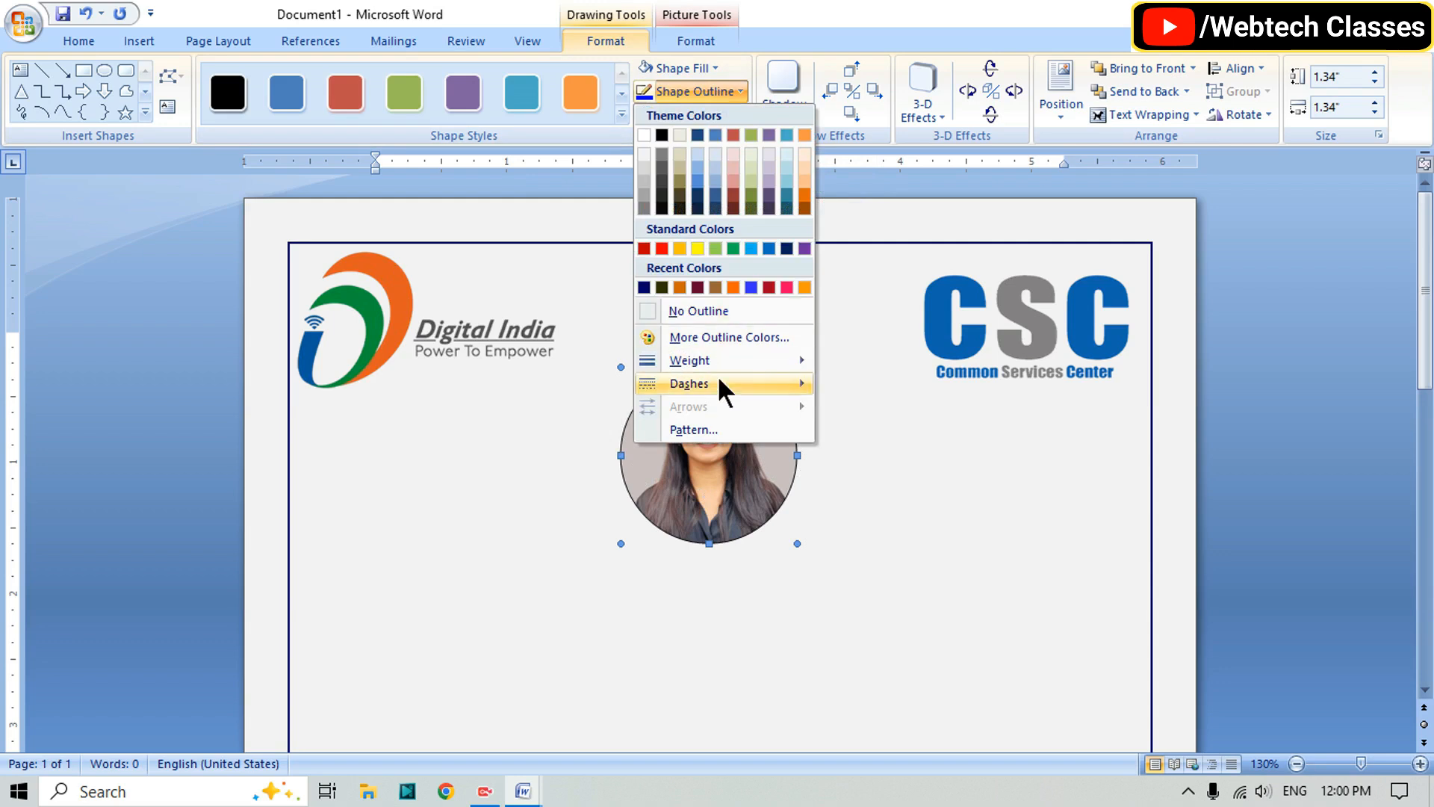
pyautogui.moveTo(723, 363)
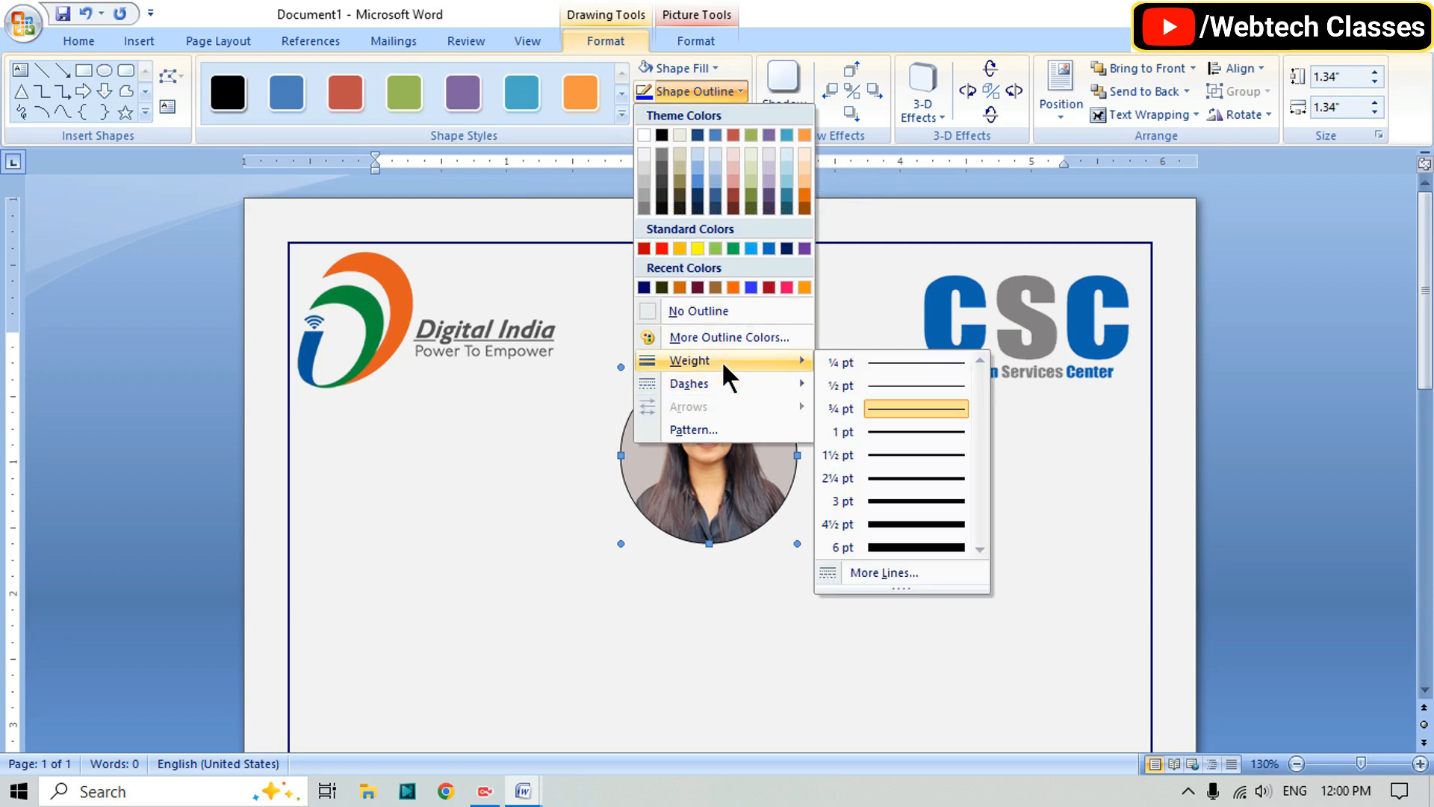
pyautogui.click(881, 453)
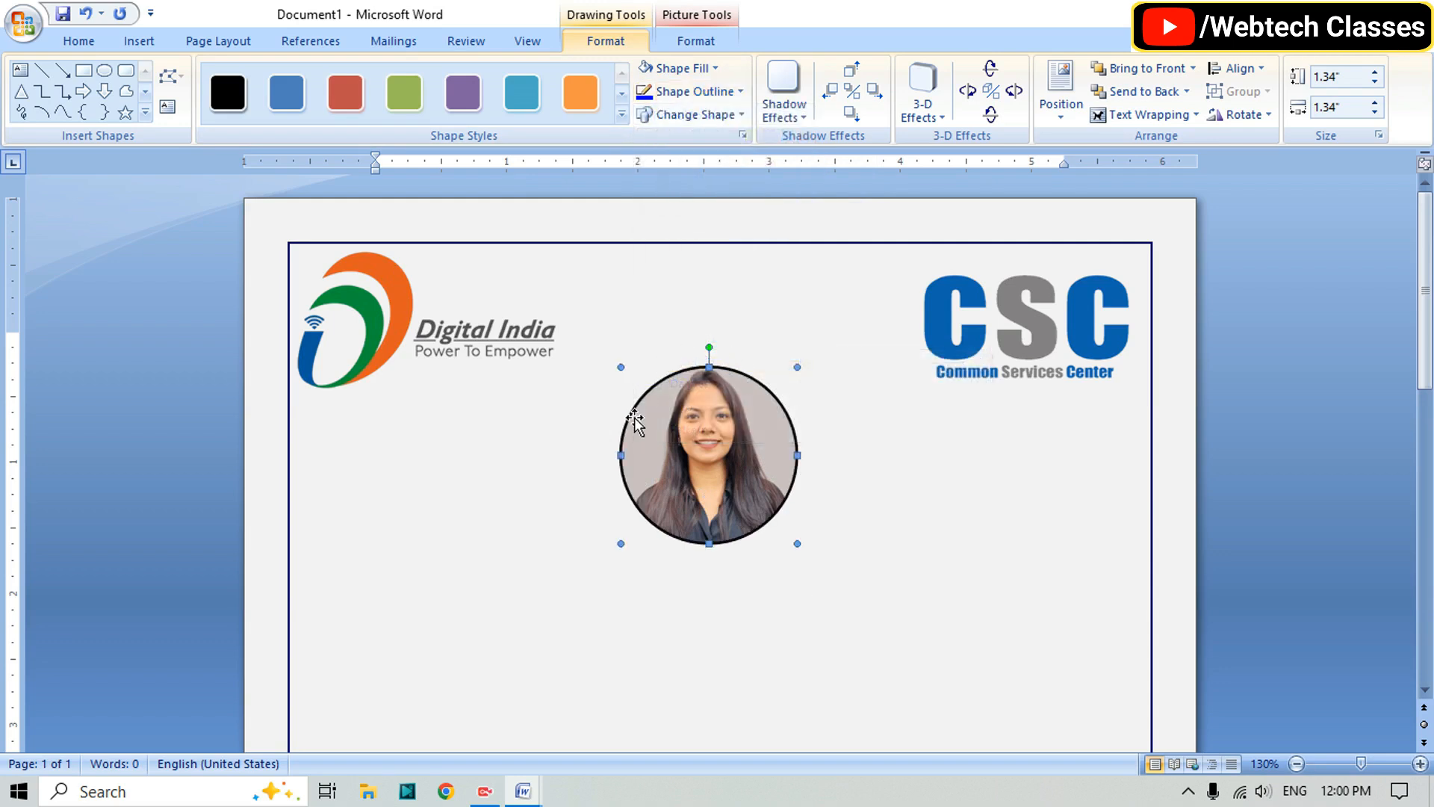
pyautogui.click(726, 93)
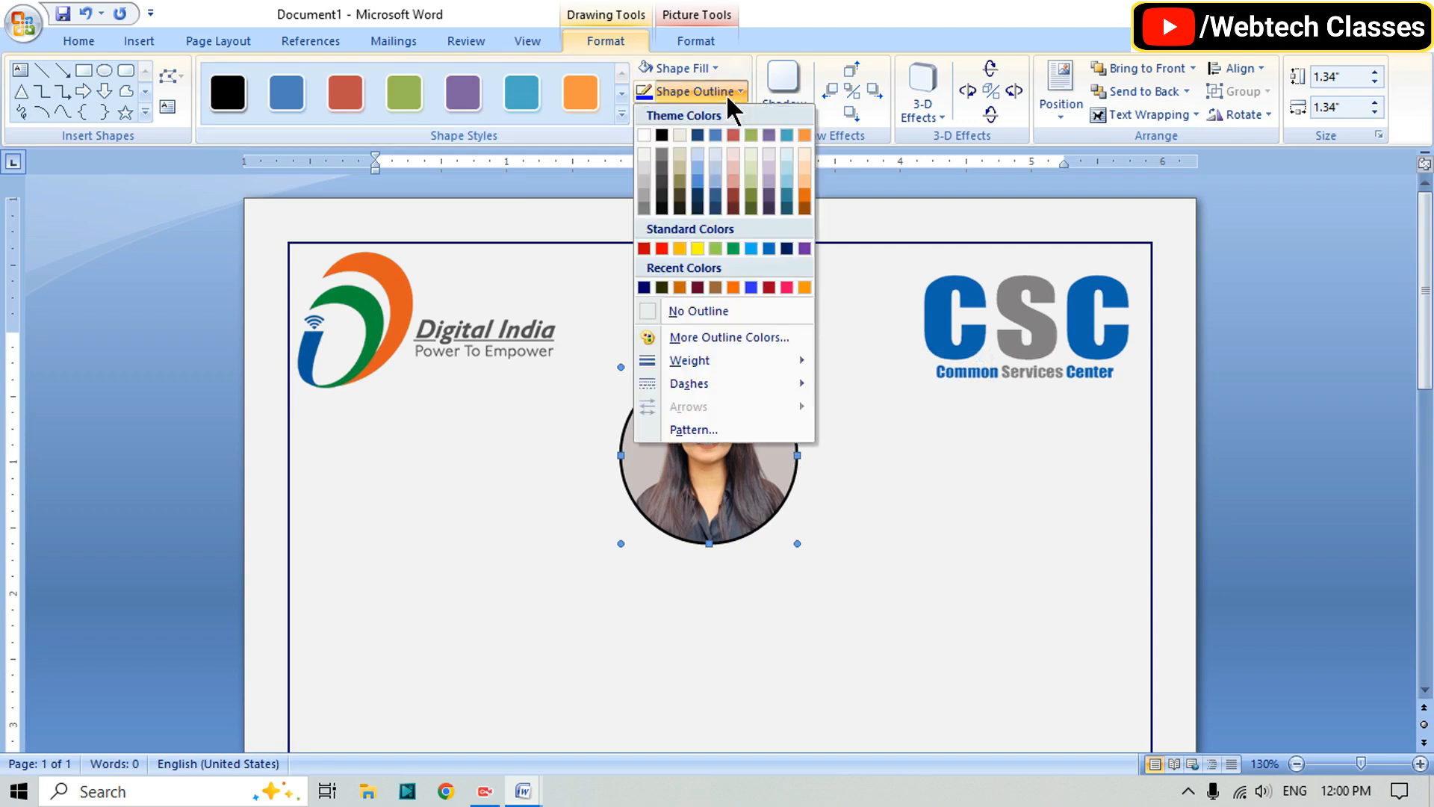
pyautogui.click(804, 192)
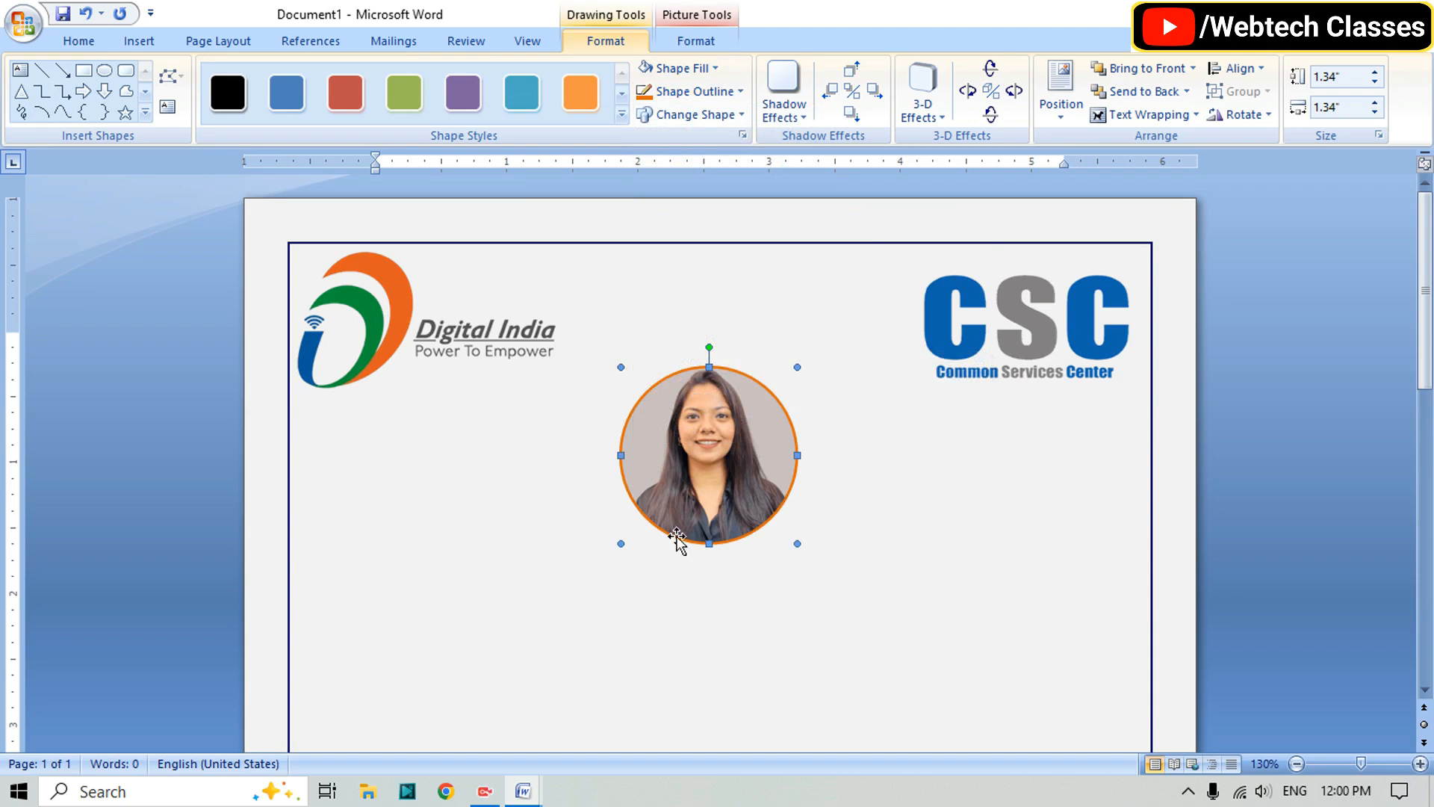